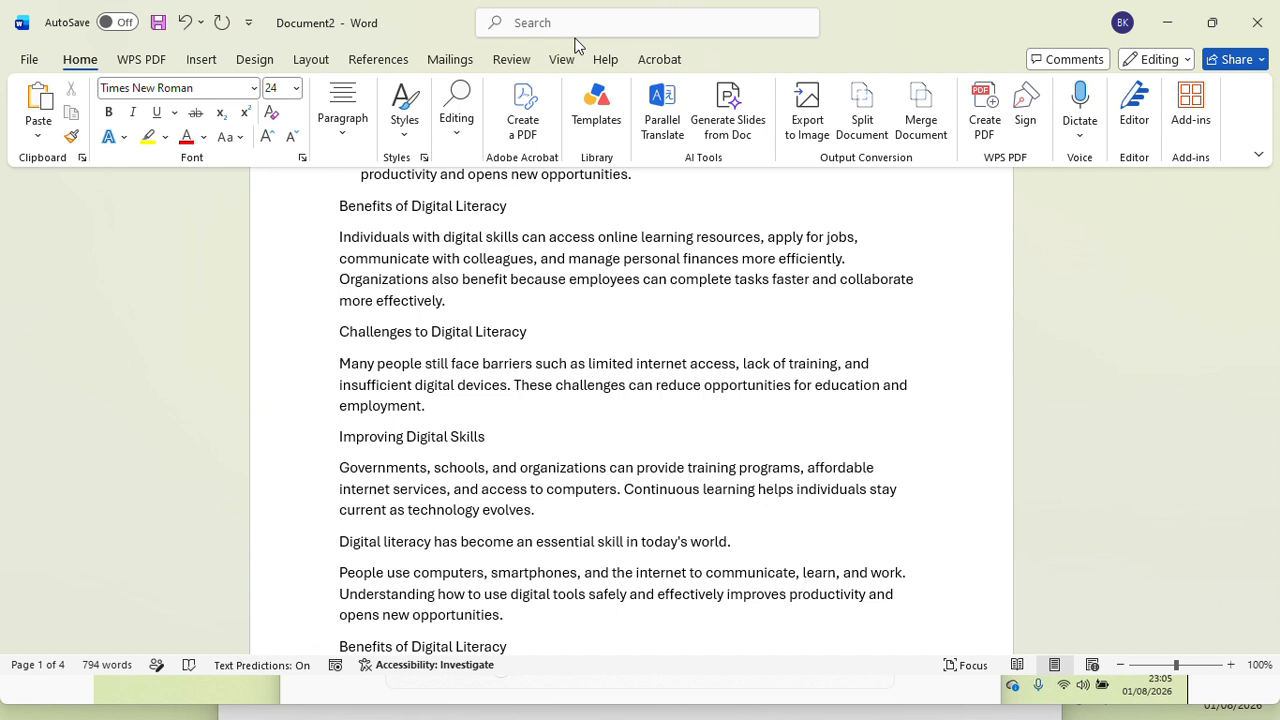
{"action": "left_click", "coordinate": [345, 133]}
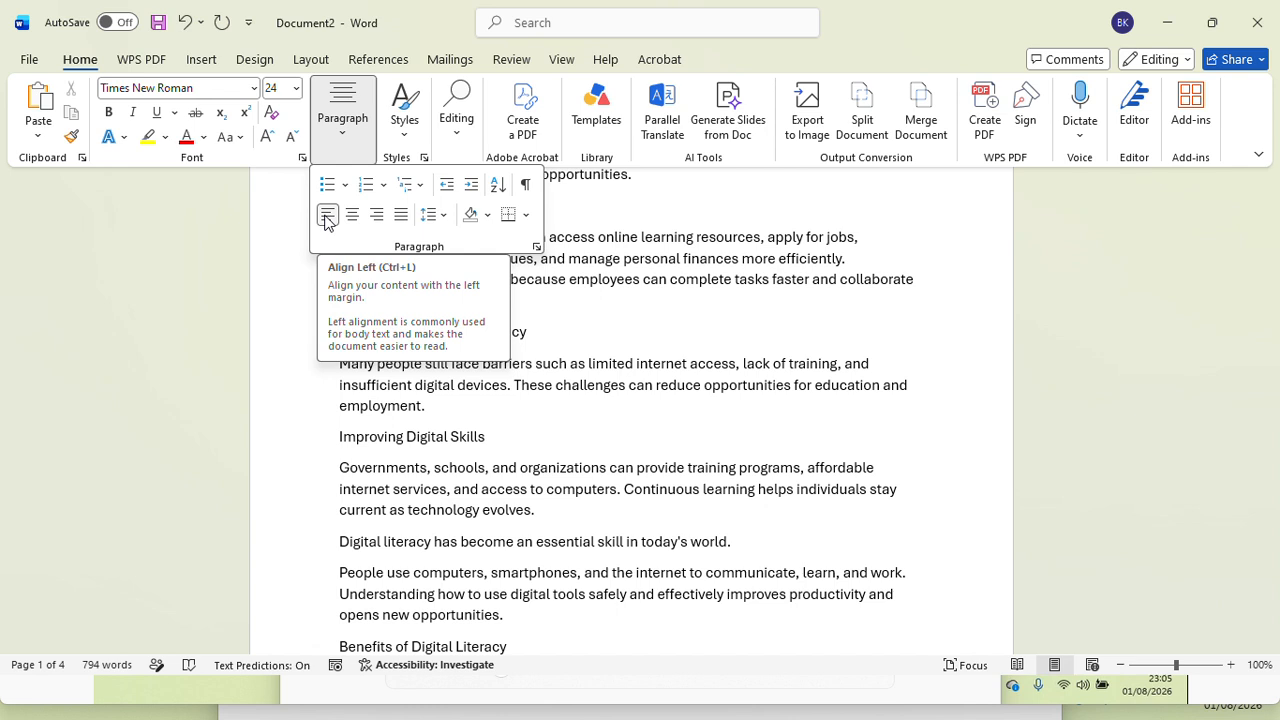
{"action": "left_click", "coordinate": [602, 400]}
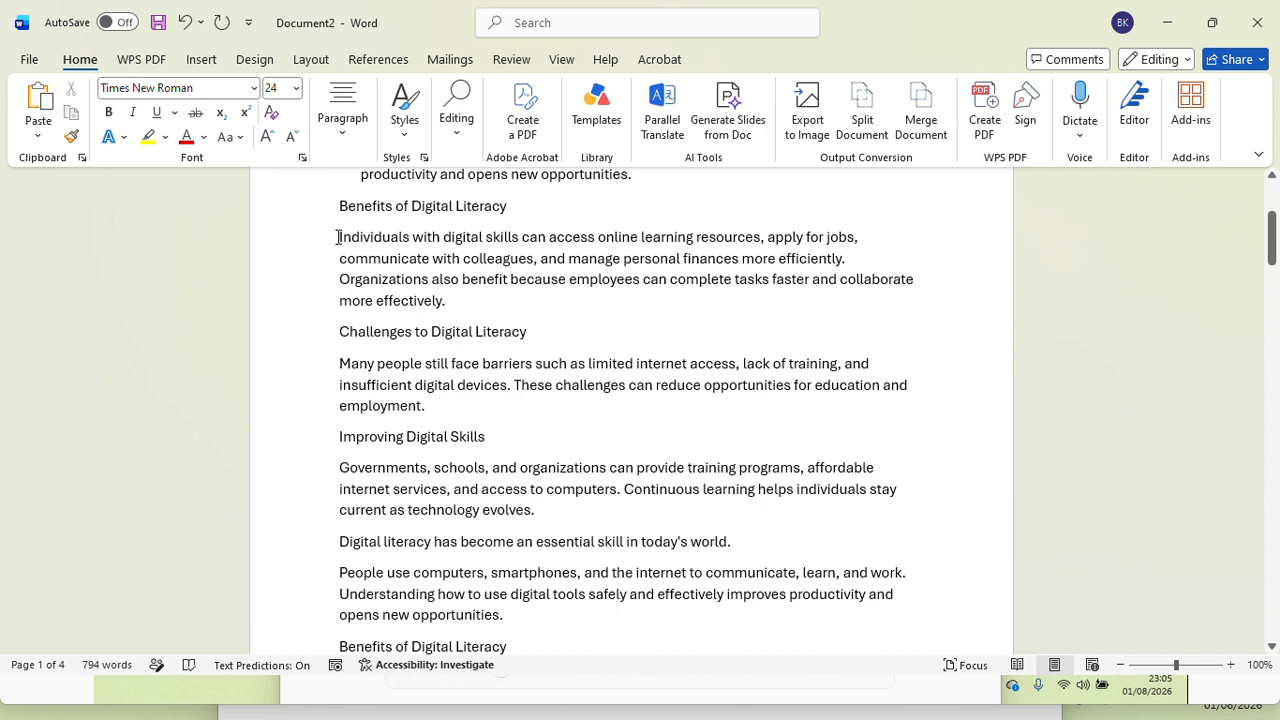
Step: Justify the text from "Individuals with digital skills" through "opens new opportunities." after trying centred and right alignment on it
{"action": "left_click_drag", "start_coordinate": [339, 234], "coordinate": [505, 622]}
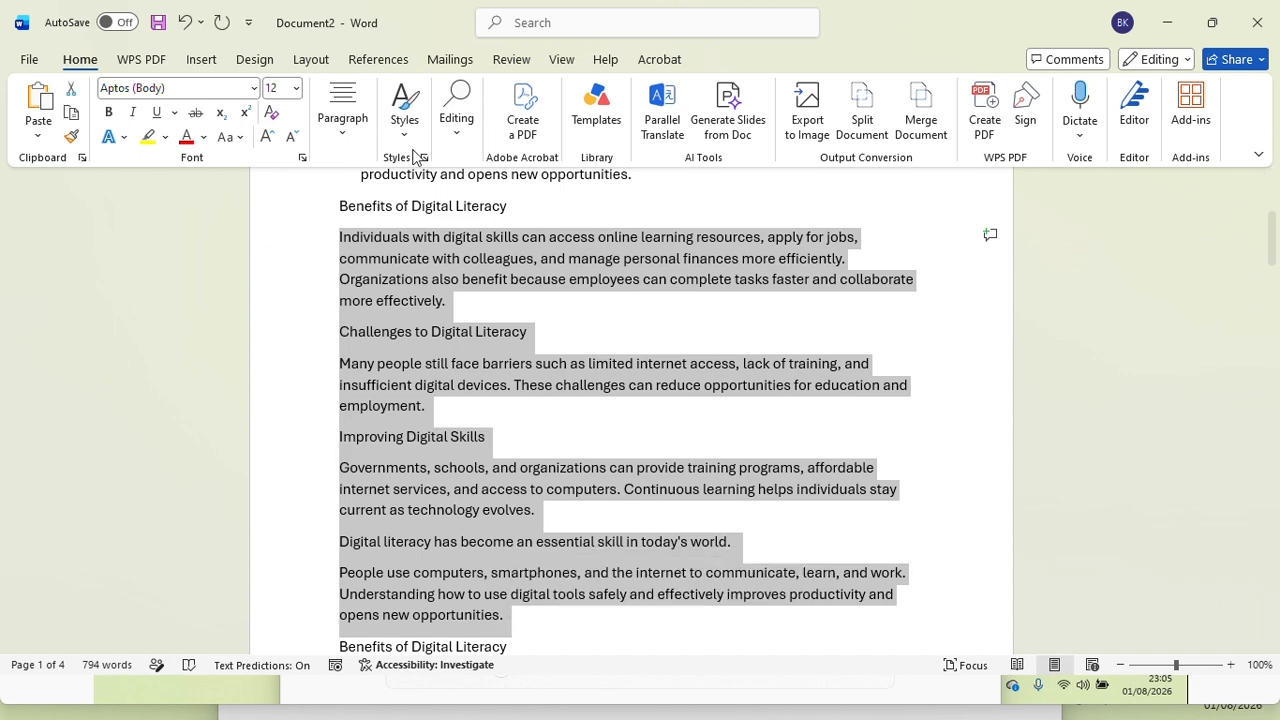
{"action": "left_click", "coordinate": [343, 128]}
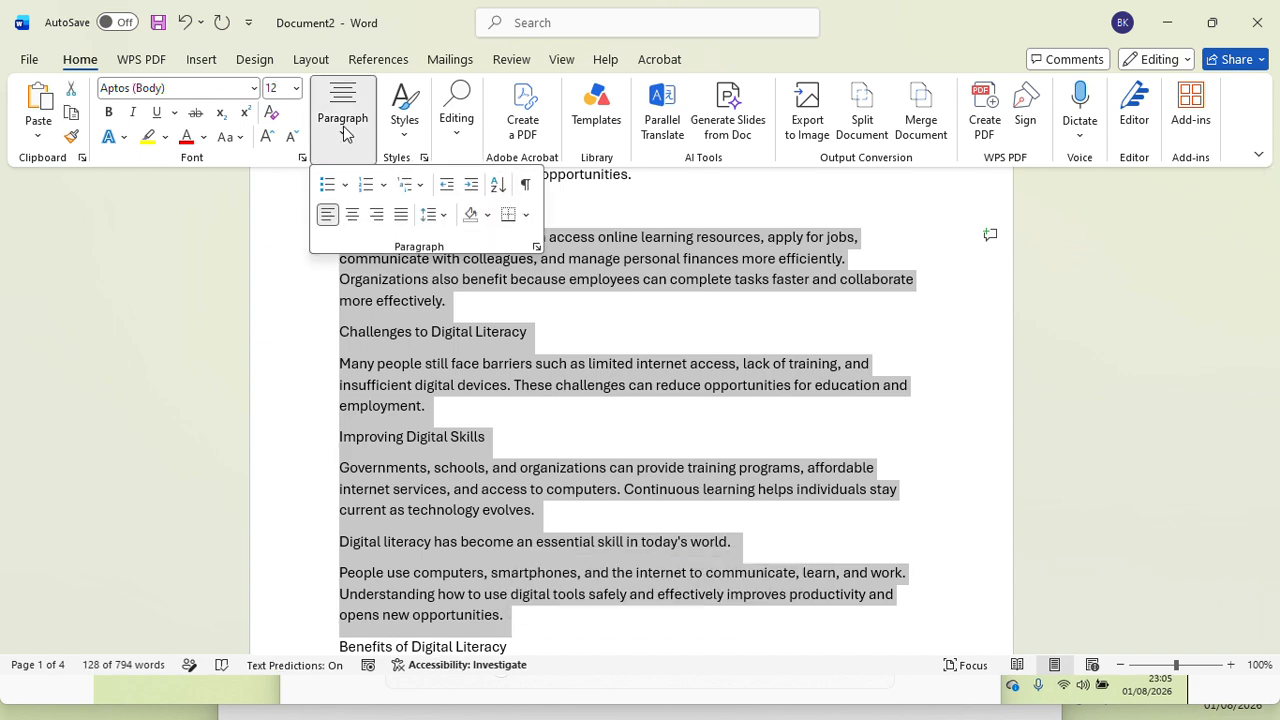
{"action": "left_click", "coordinate": [352, 216]}
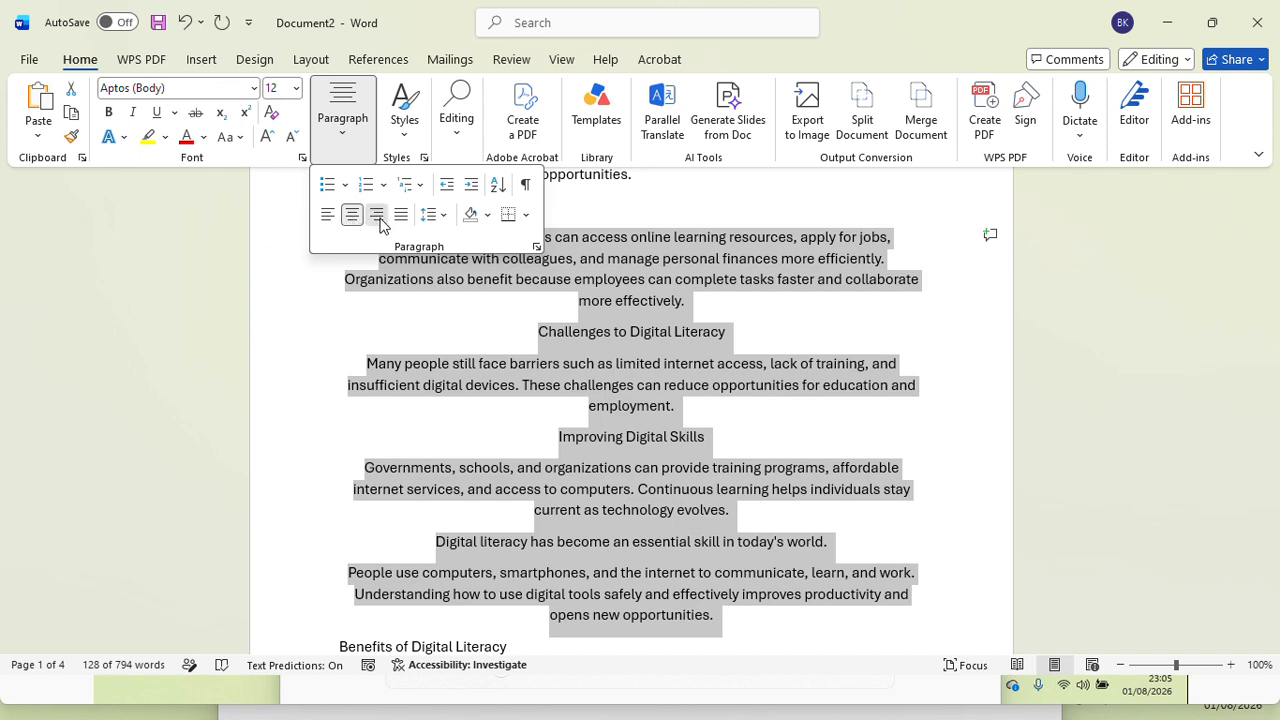
{"action": "left_click", "coordinate": [377, 219]}
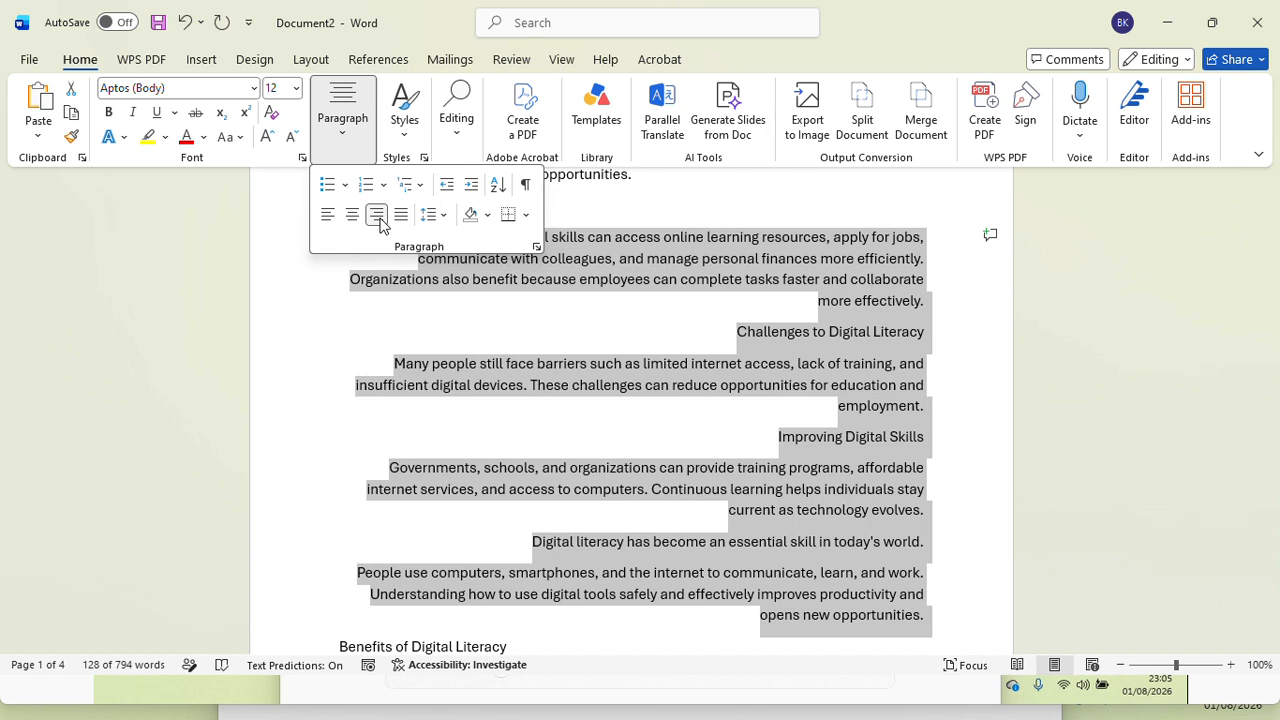
{"action": "left_click", "coordinate": [401, 217]}
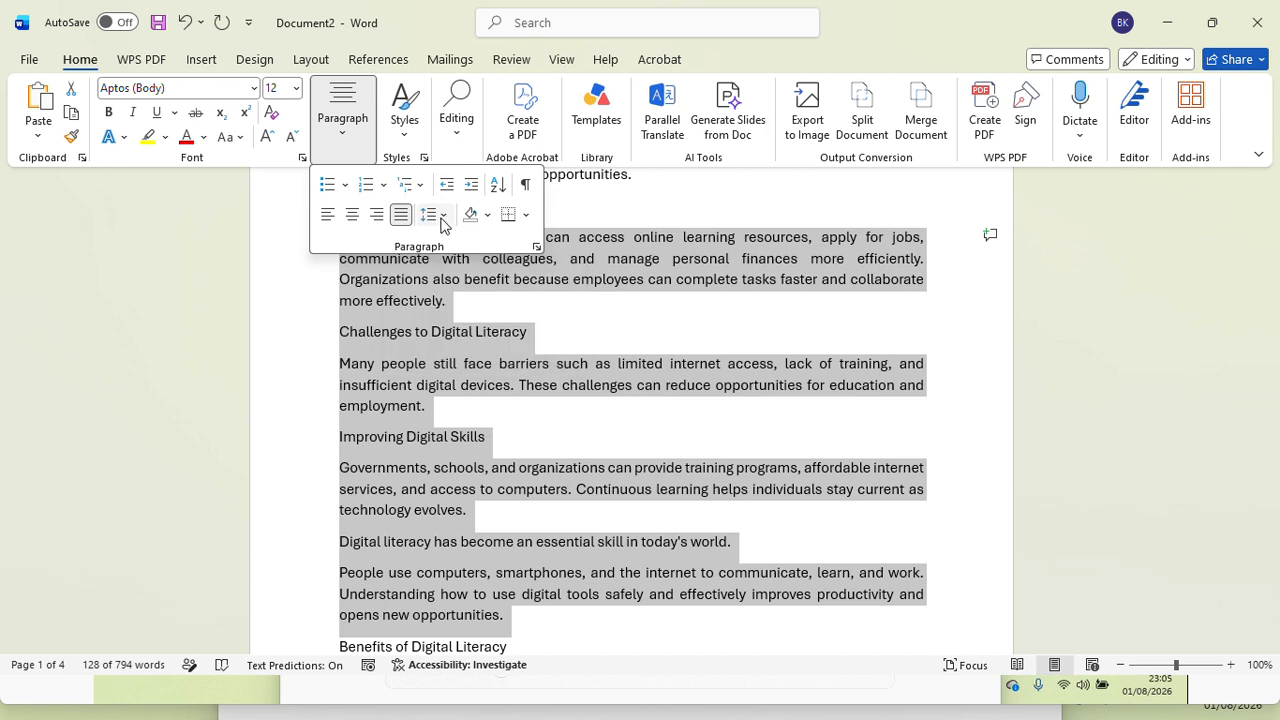
Step: Set the selected passage's line spacing to 1.5 after trying 1.0, and remove the space after its paragraphs
{"action": "left_click", "coordinate": [444, 216]}
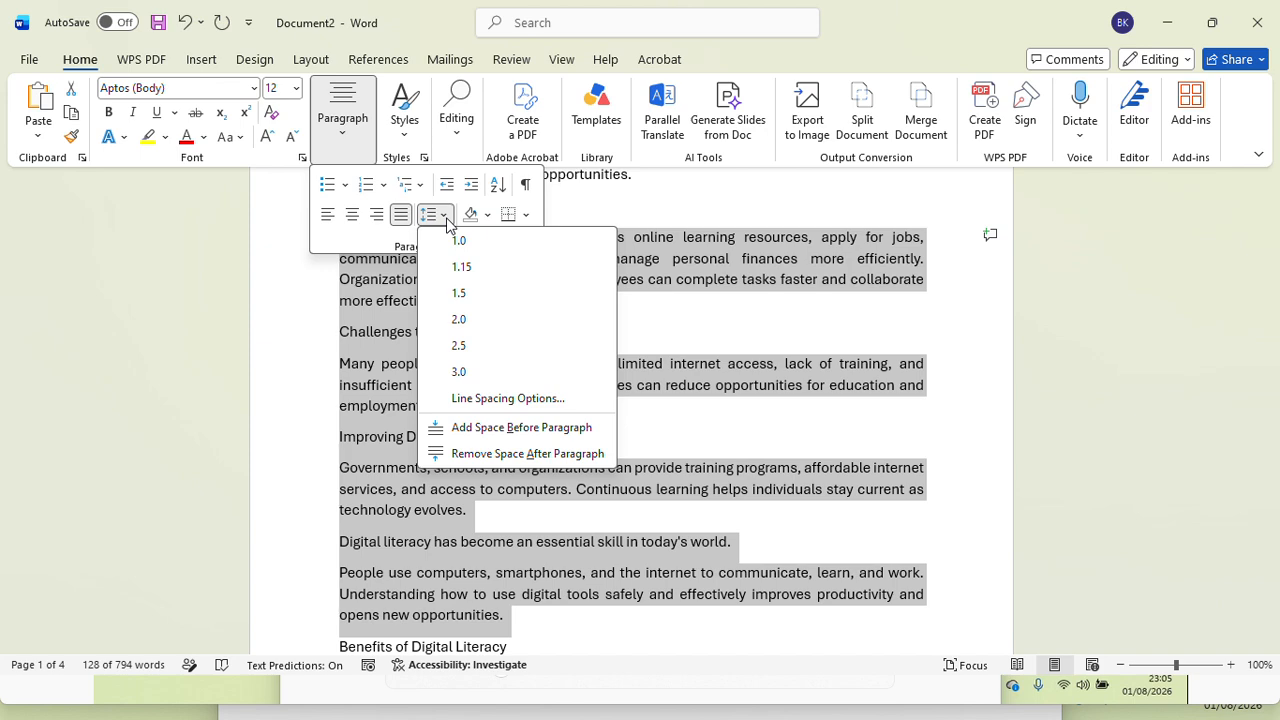
{"action": "left_click", "coordinate": [459, 241]}
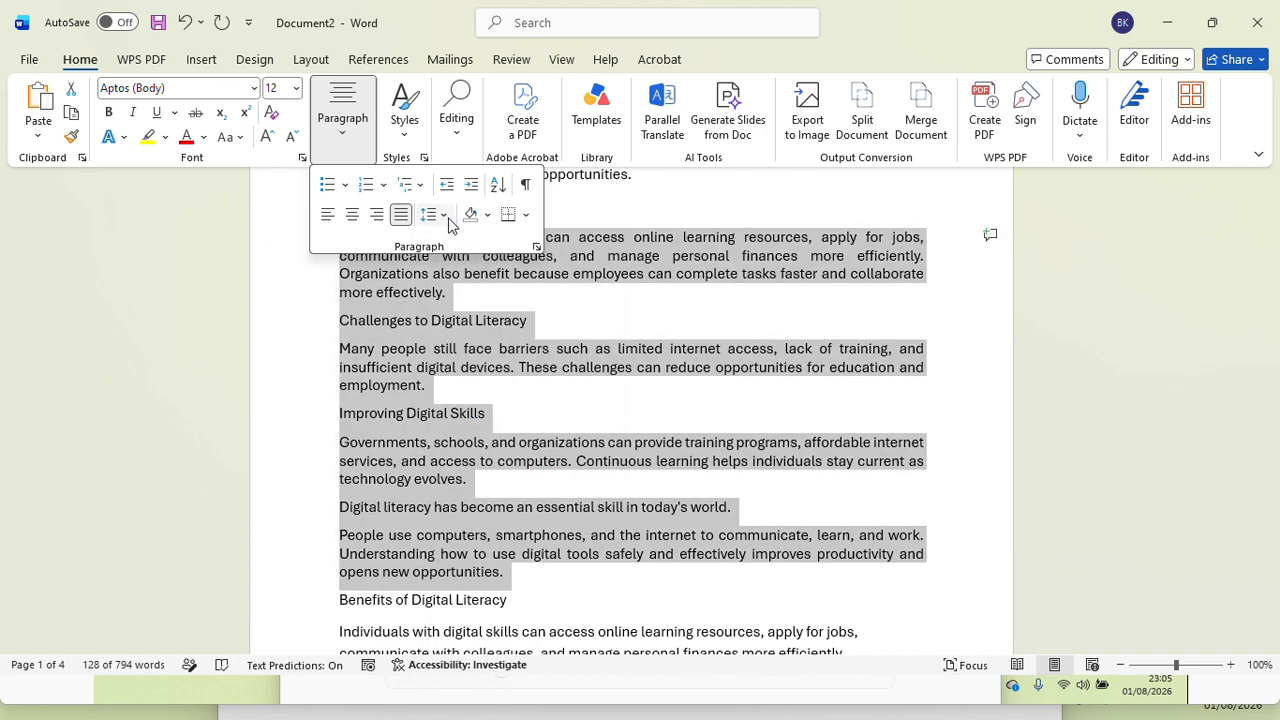
{"action": "left_click", "coordinate": [444, 217]}
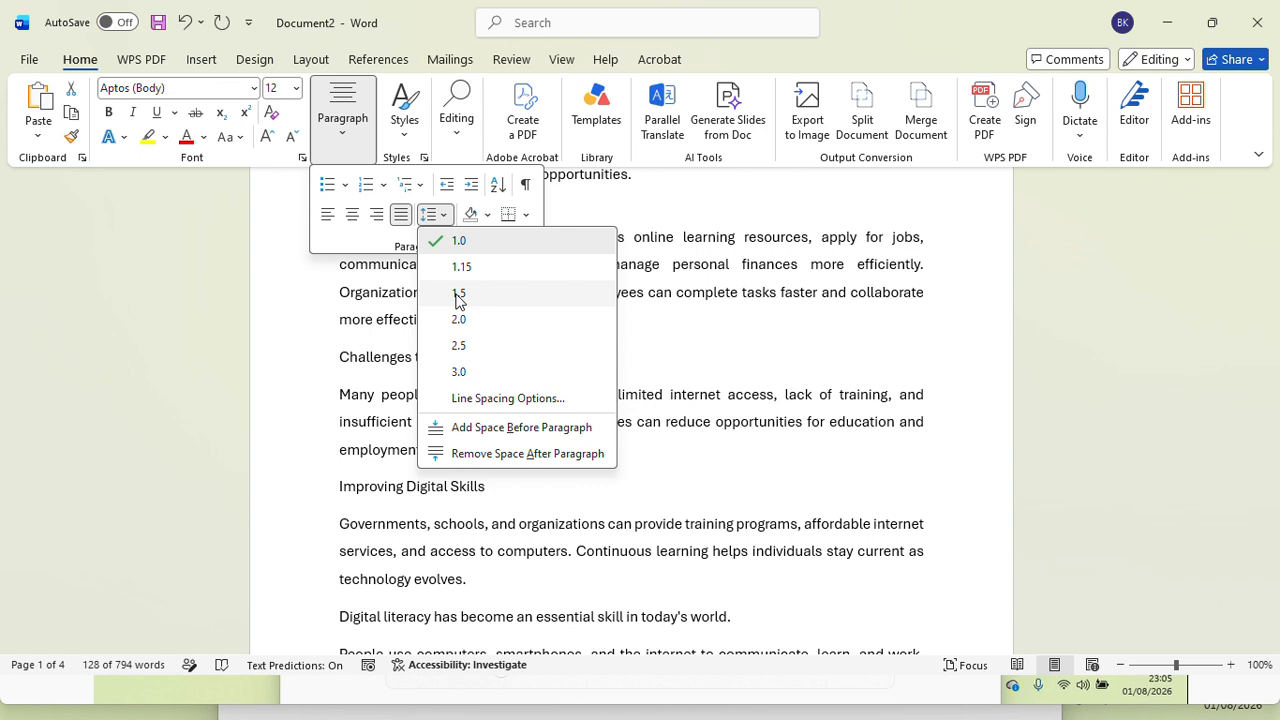
{"action": "left_click", "coordinate": [459, 294]}
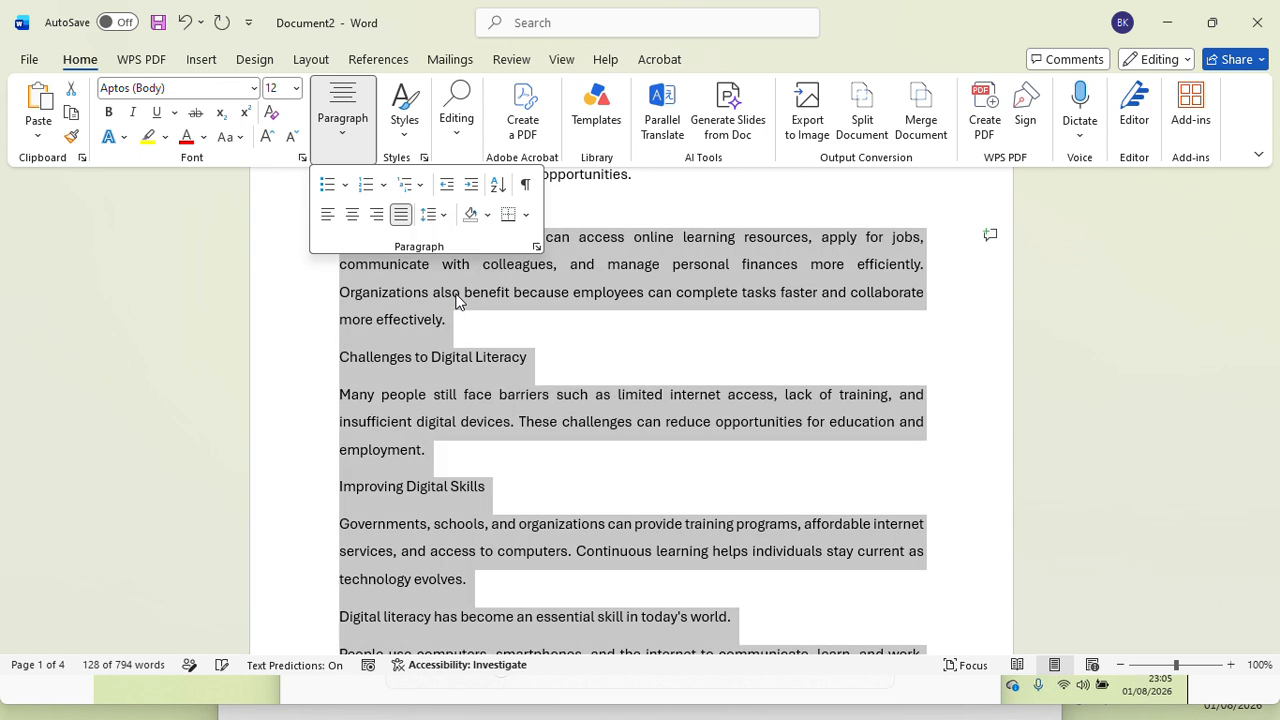
{"action": "left_click", "coordinate": [445, 219]}
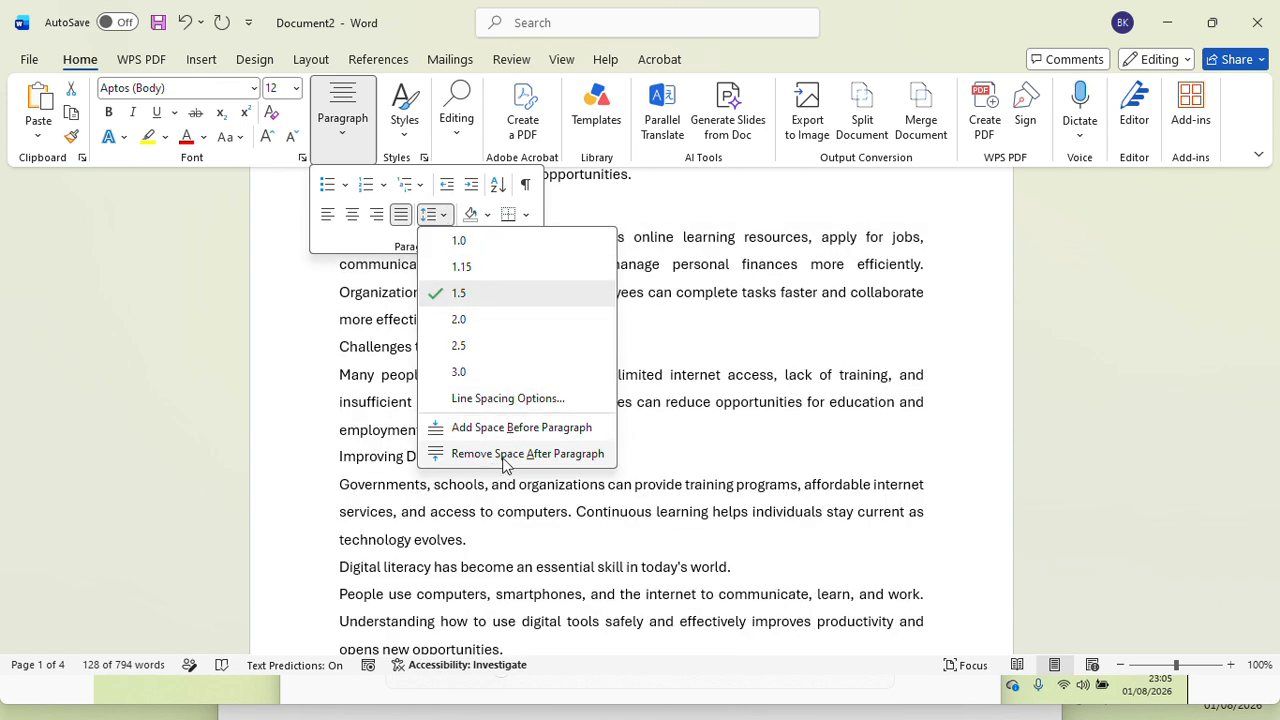
{"action": "left_click", "coordinate": [503, 455]}
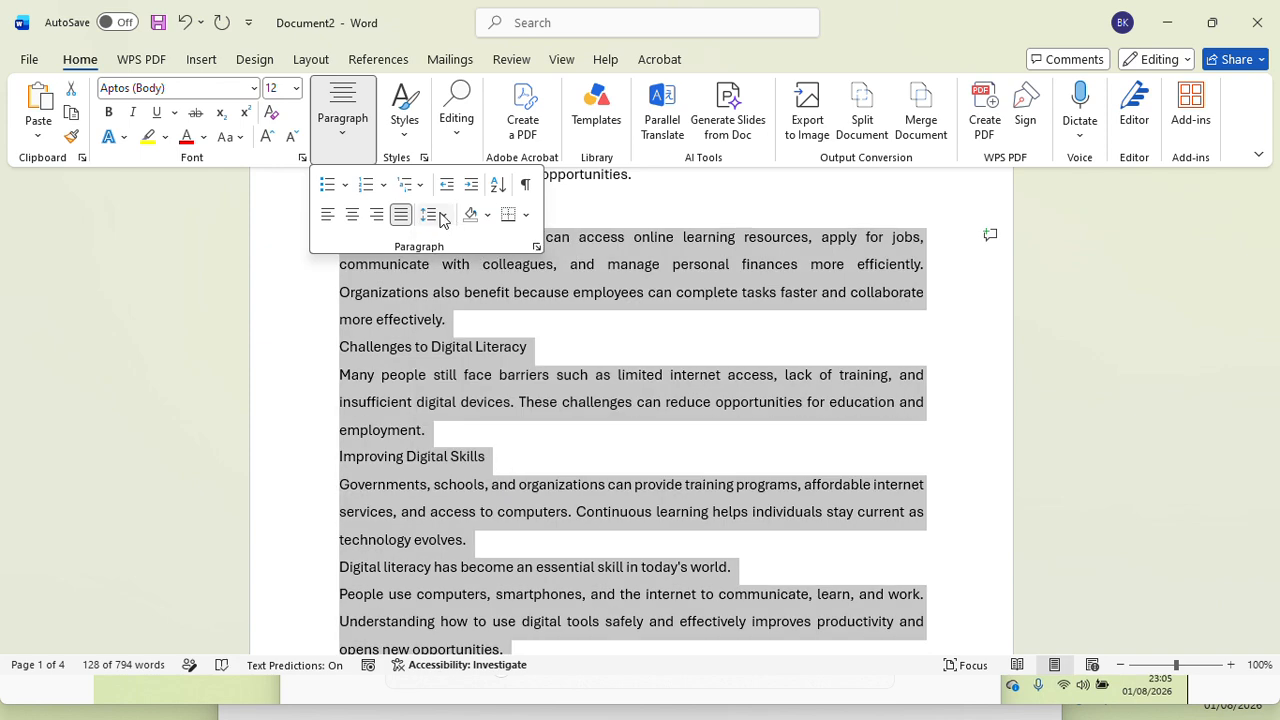
Step: In the paragraph settings for the selected passage, set the alignment to Right and the outline level to Level 1
{"action": "left_click", "coordinate": [443, 219]}
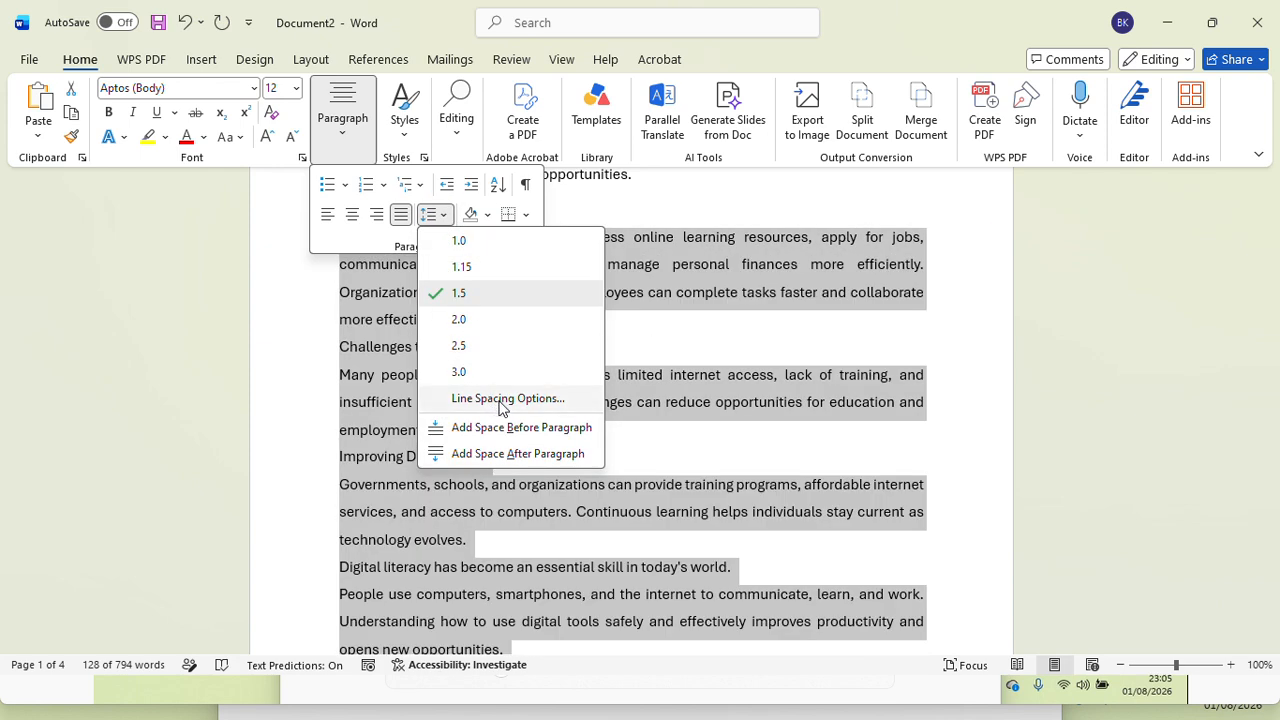
{"action": "left_click", "coordinate": [501, 400]}
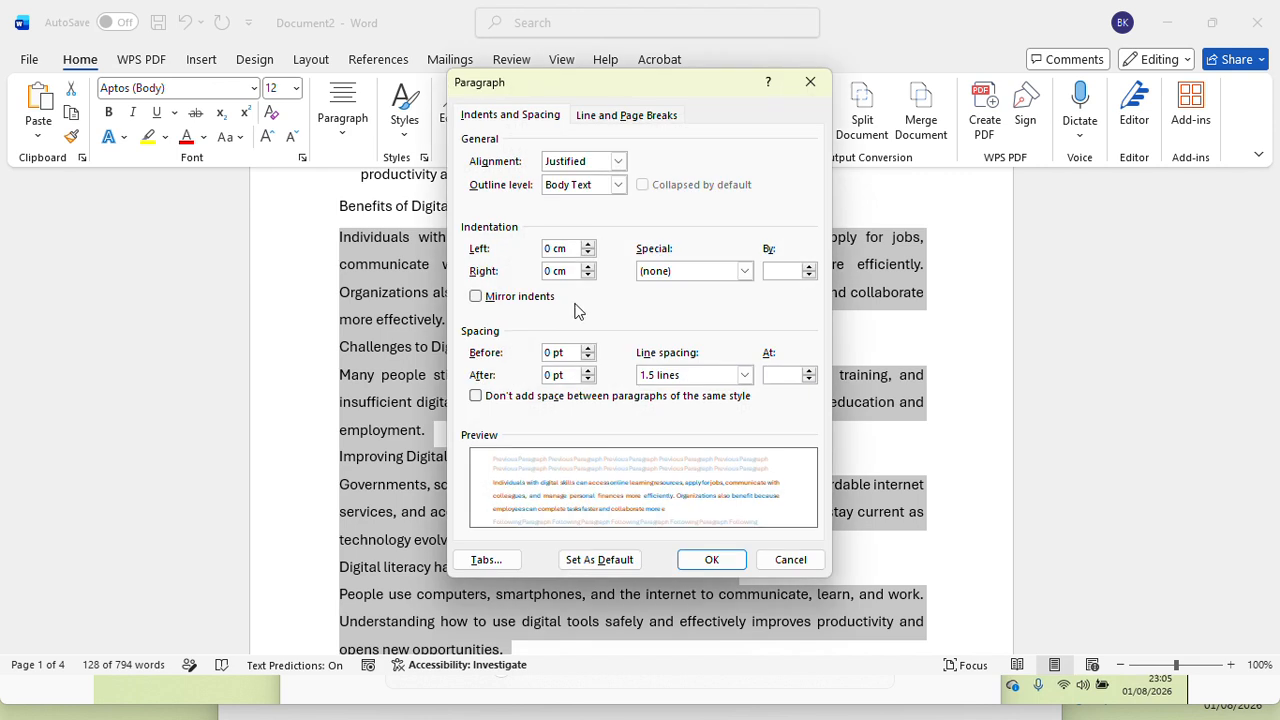
{"action": "left_click", "coordinate": [617, 162]}
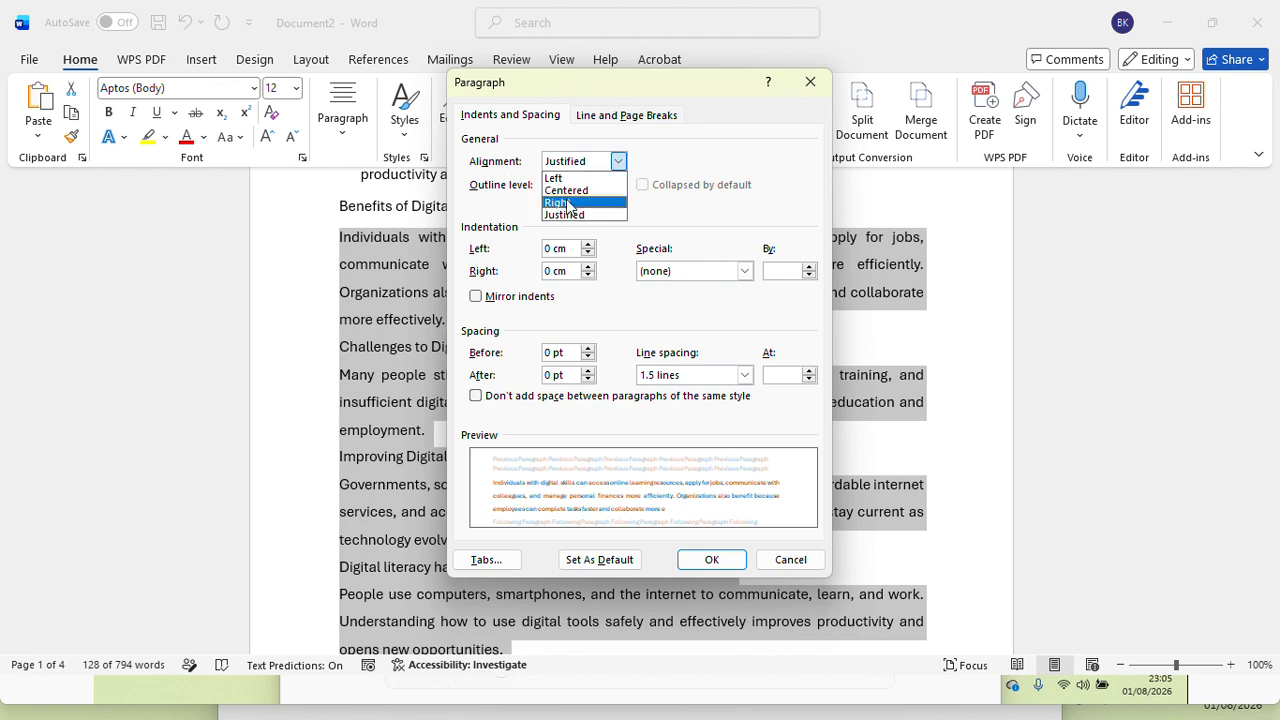
{"action": "left_click", "coordinate": [568, 204]}
{"action": "left_click", "coordinate": [618, 185]}
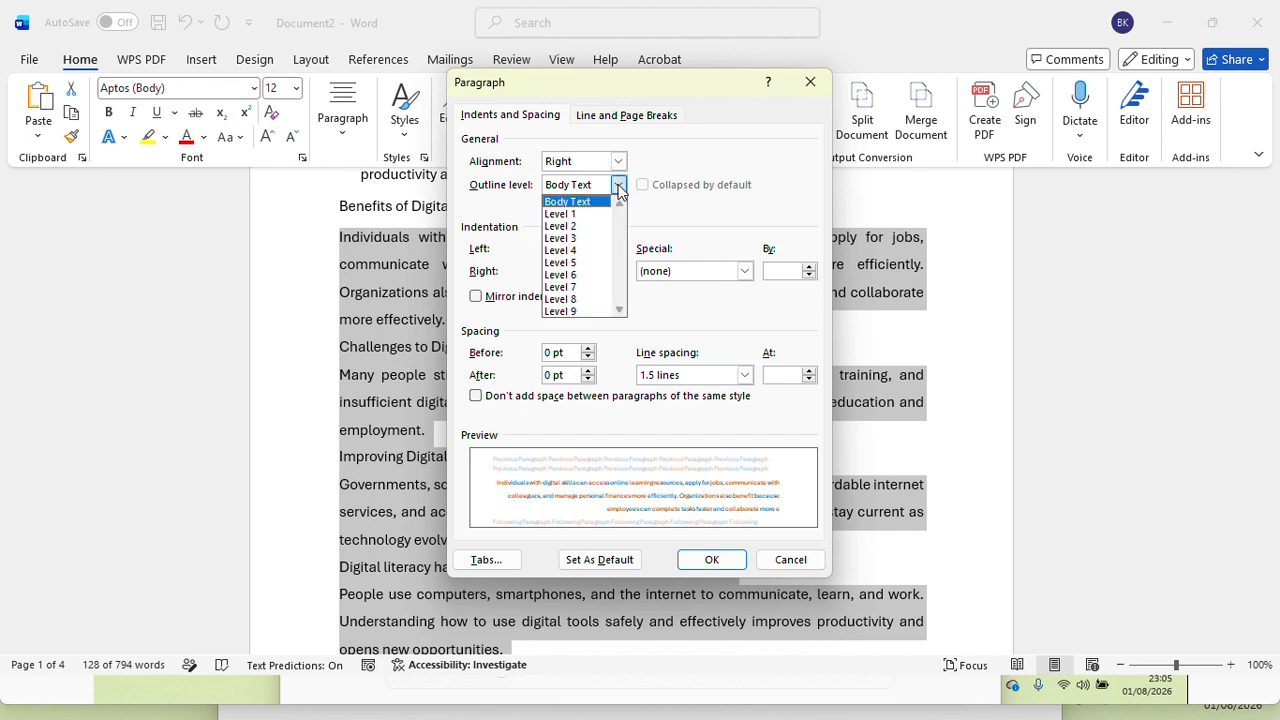
{"action": "left_click", "coordinate": [572, 214]}
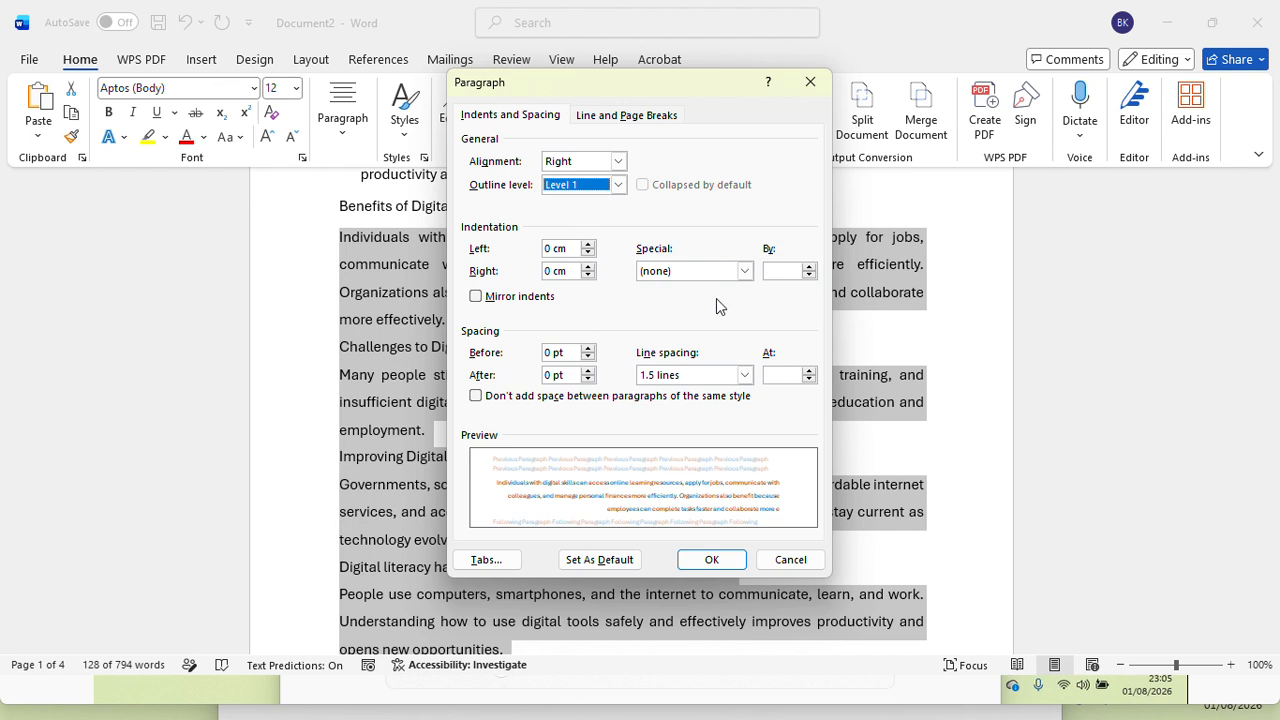
Step: Give the selected passage a hanging indent of 1.27 cm with Justified alignment and apply the paragraph settings
{"action": "left_click", "coordinate": [744, 271]}
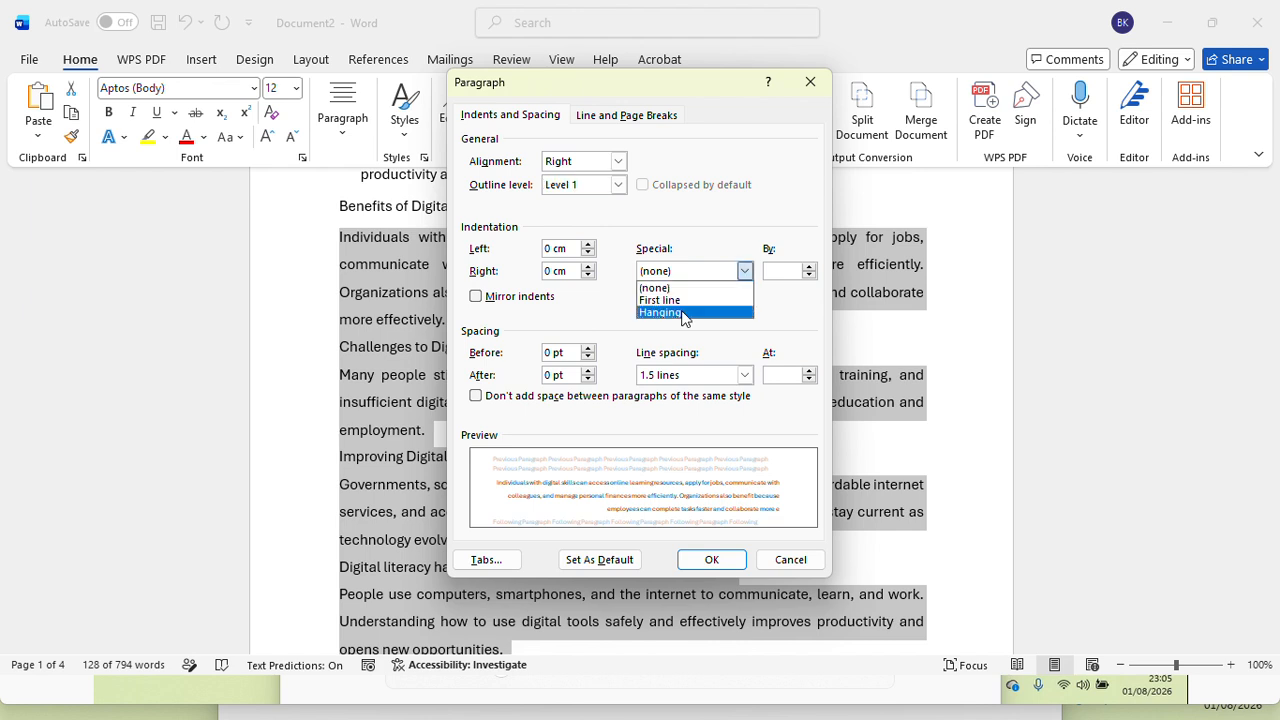
{"action": "left_click", "coordinate": [674, 313]}
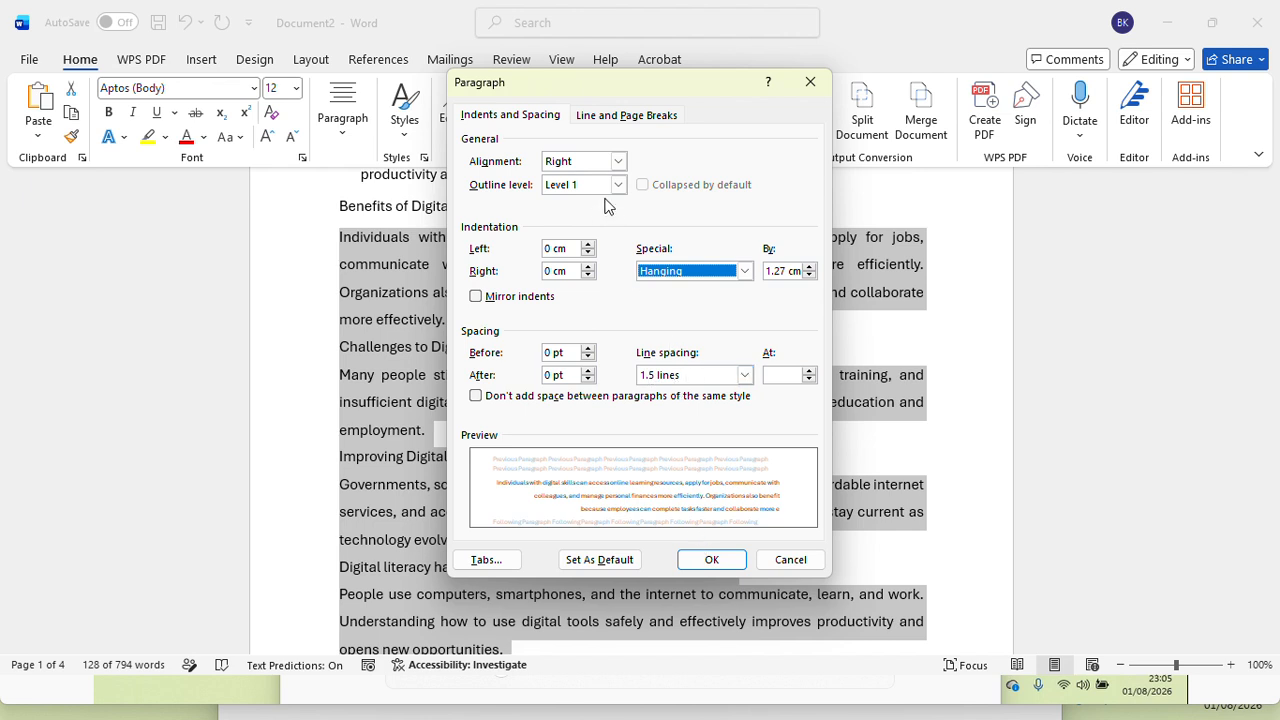
{"action": "left_click", "coordinate": [619, 161]}
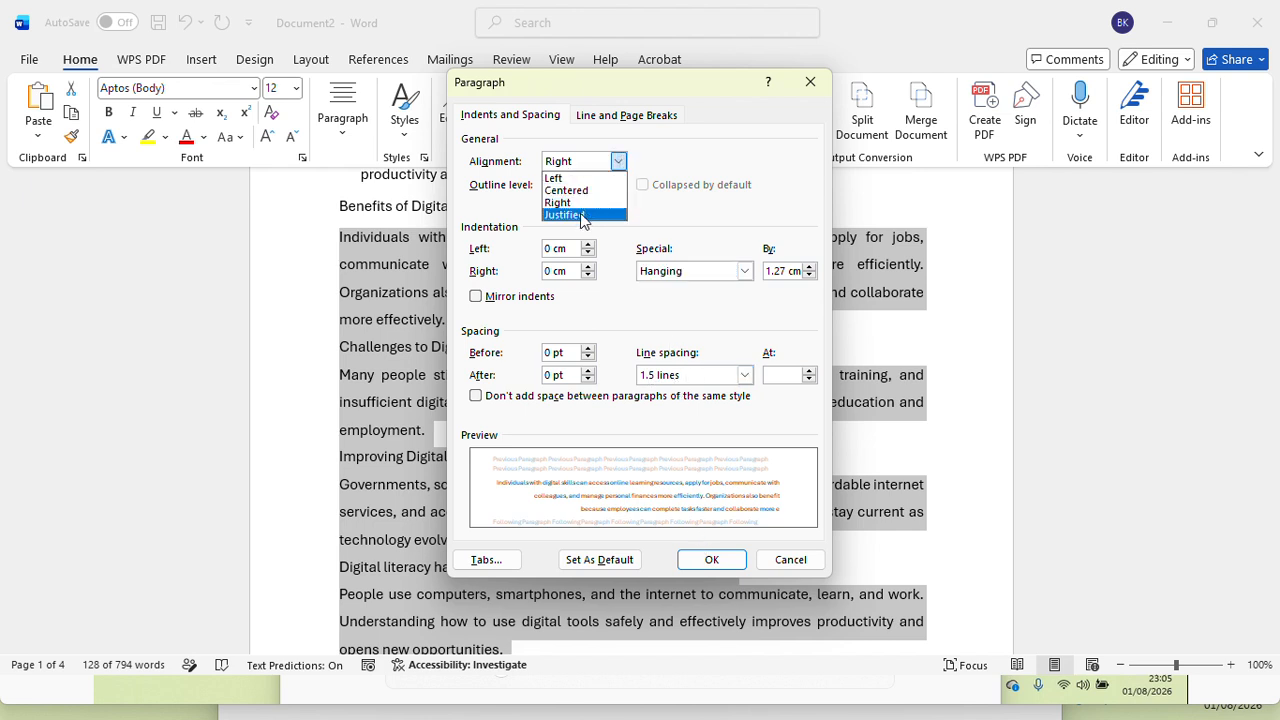
{"action": "left_click", "coordinate": [584, 217]}
{"action": "left_click", "coordinate": [711, 559]}
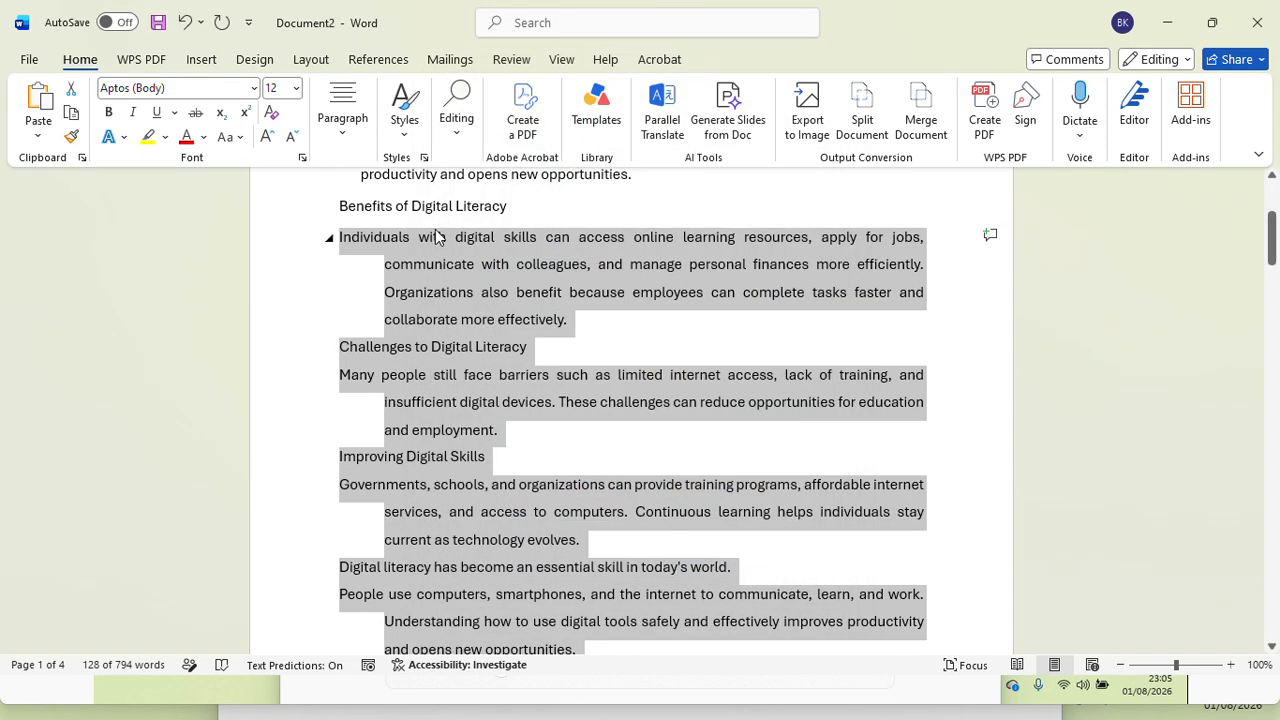
Step: Reopen the selected passage's paragraph settings and review the special indentation choices, keeping Hanging
{"action": "left_click", "coordinate": [342, 110]}
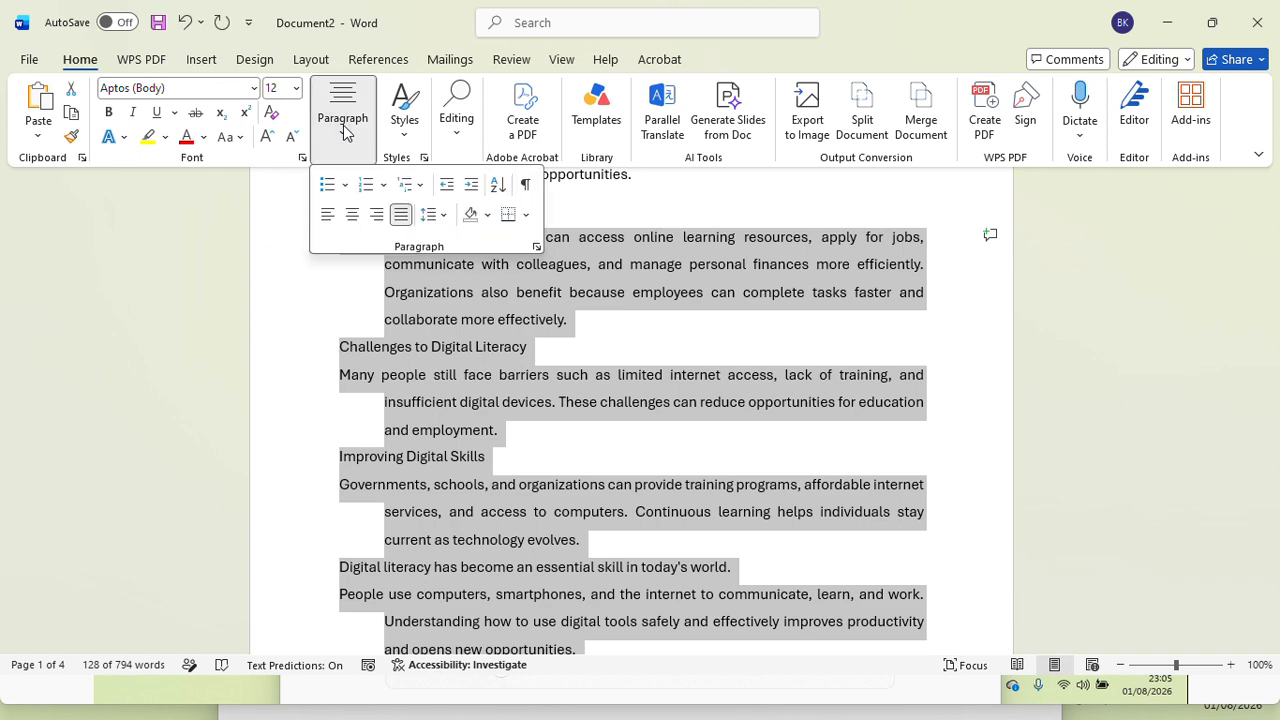
{"action": "left_click", "coordinate": [438, 214]}
{"action": "left_click", "coordinate": [508, 398]}
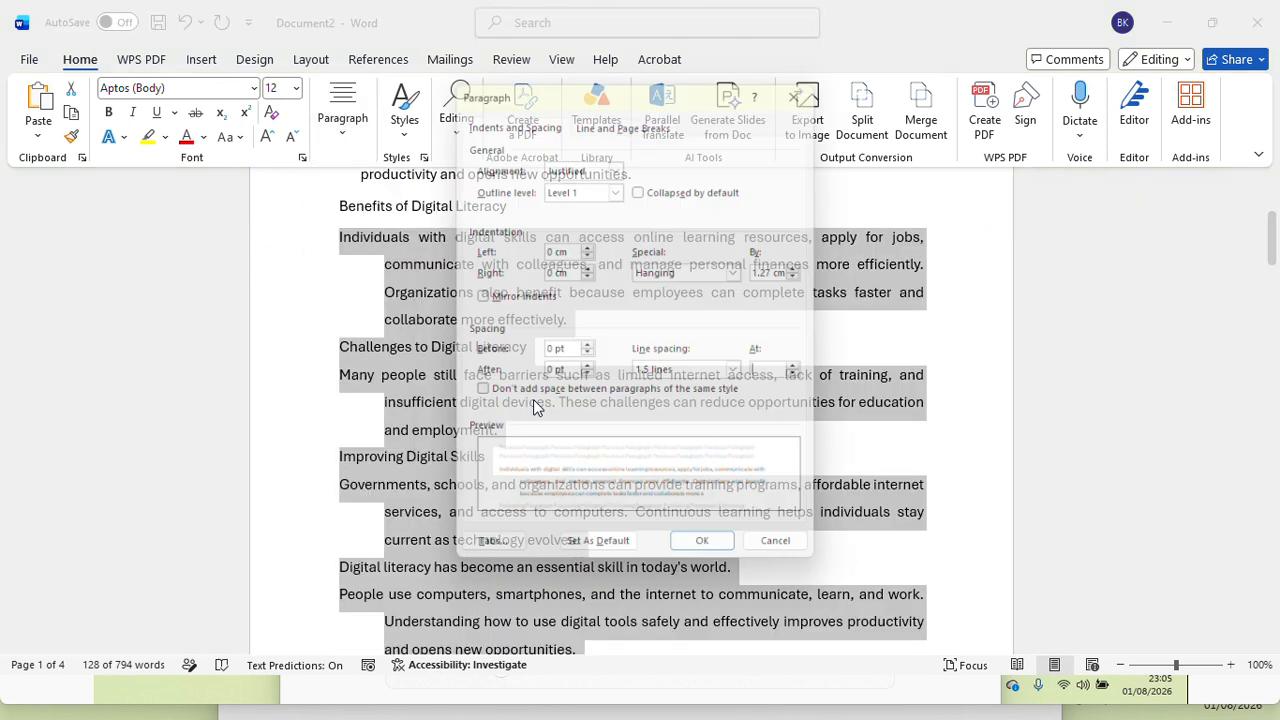
{"action": "left_click", "coordinate": [745, 272]}
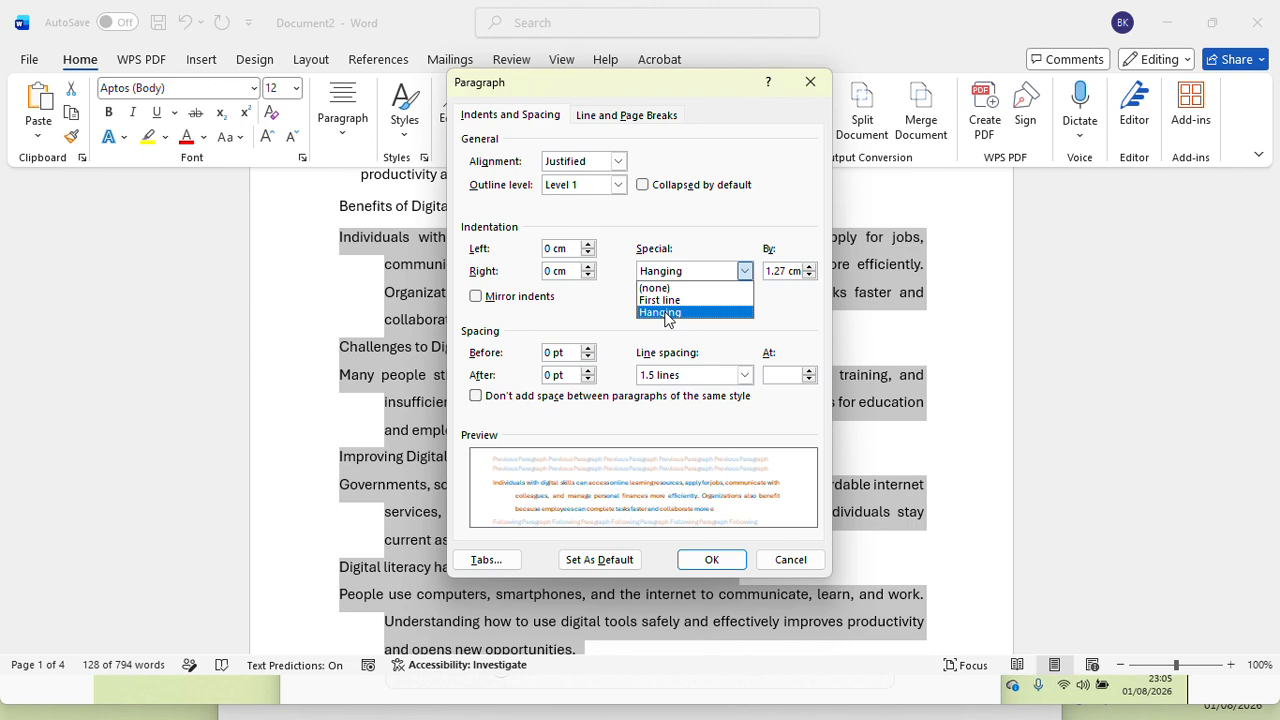
{"action": "left_click", "coordinate": [731, 560]}
{"action": "left_click", "coordinate": [731, 560]}
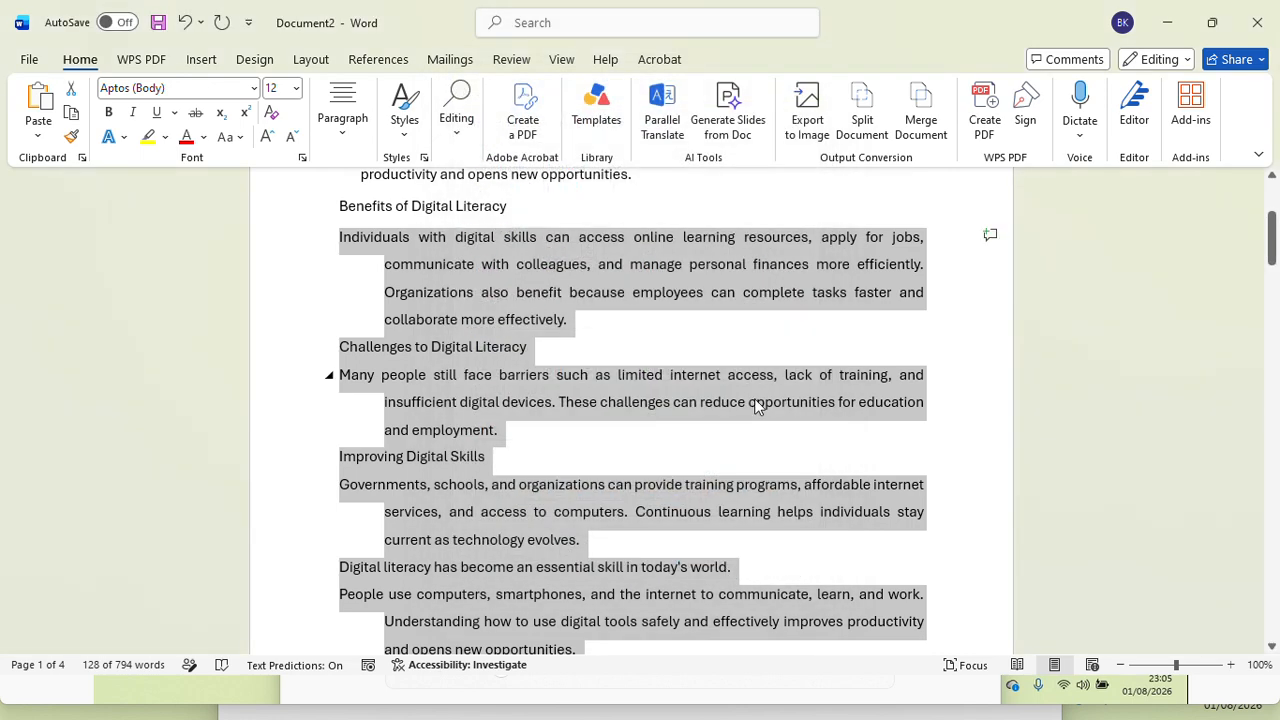
{"action": "left_click", "coordinate": [343, 125]}
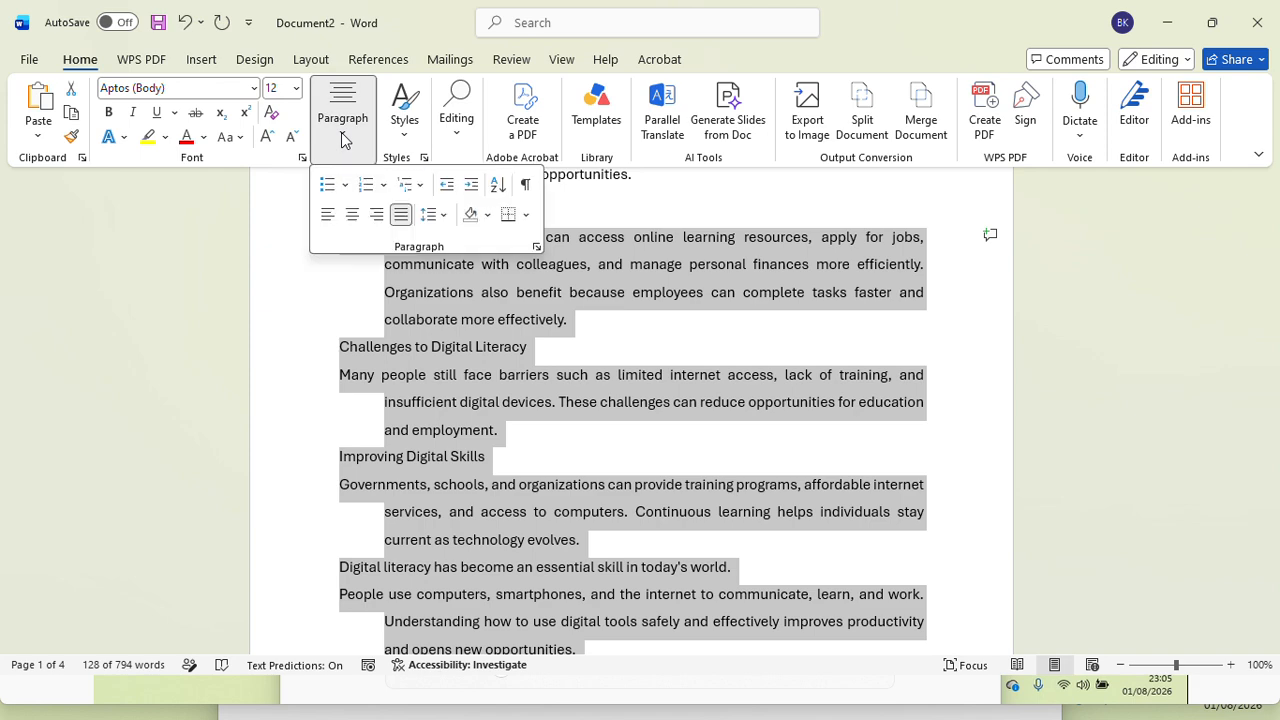
{"action": "left_click", "coordinate": [345, 186]}
{"action": "left_click", "coordinate": [808, 330]}
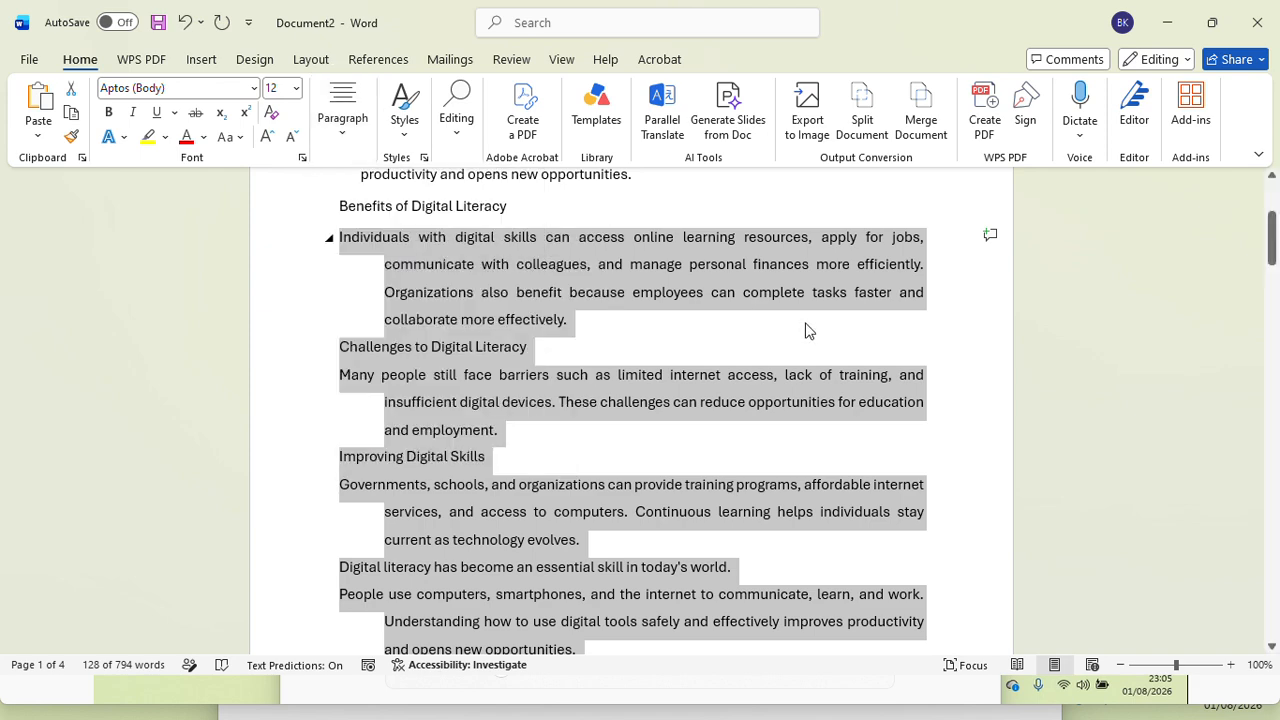
Step: Add a solid round bullet to the paragraph under the first "Benefits of Digital Literacy" heading
{"action": "left_click", "coordinate": [578, 326]}
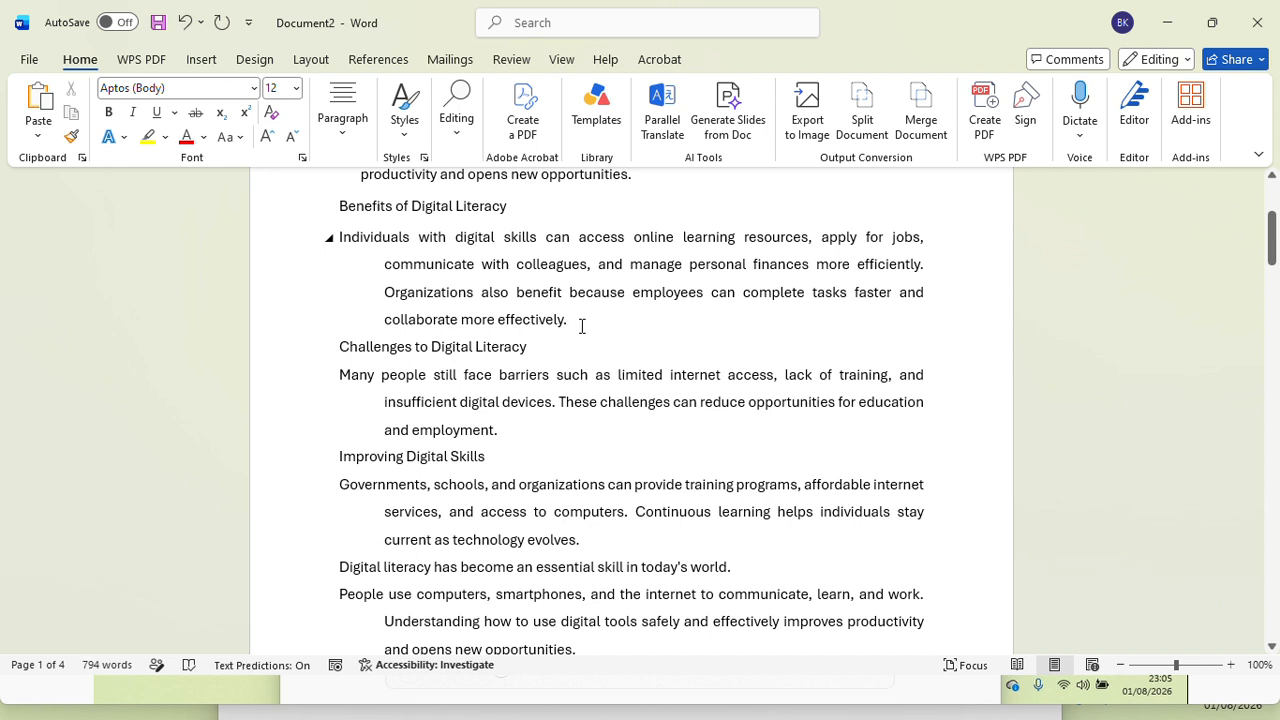
{"action": "left_click_drag", "start_coordinate": [581, 326], "coordinate": [386, 266]}
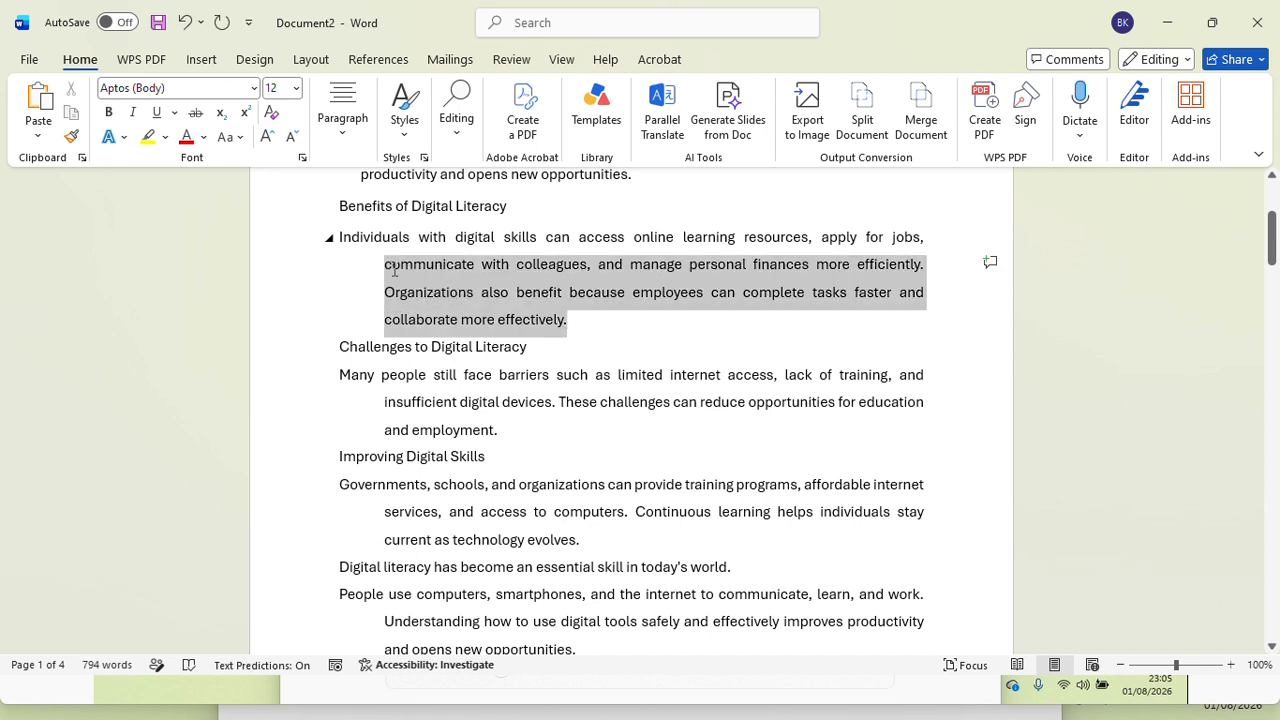
{"action": "left_click", "coordinate": [340, 145]}
{"action": "left_click", "coordinate": [344, 185]}
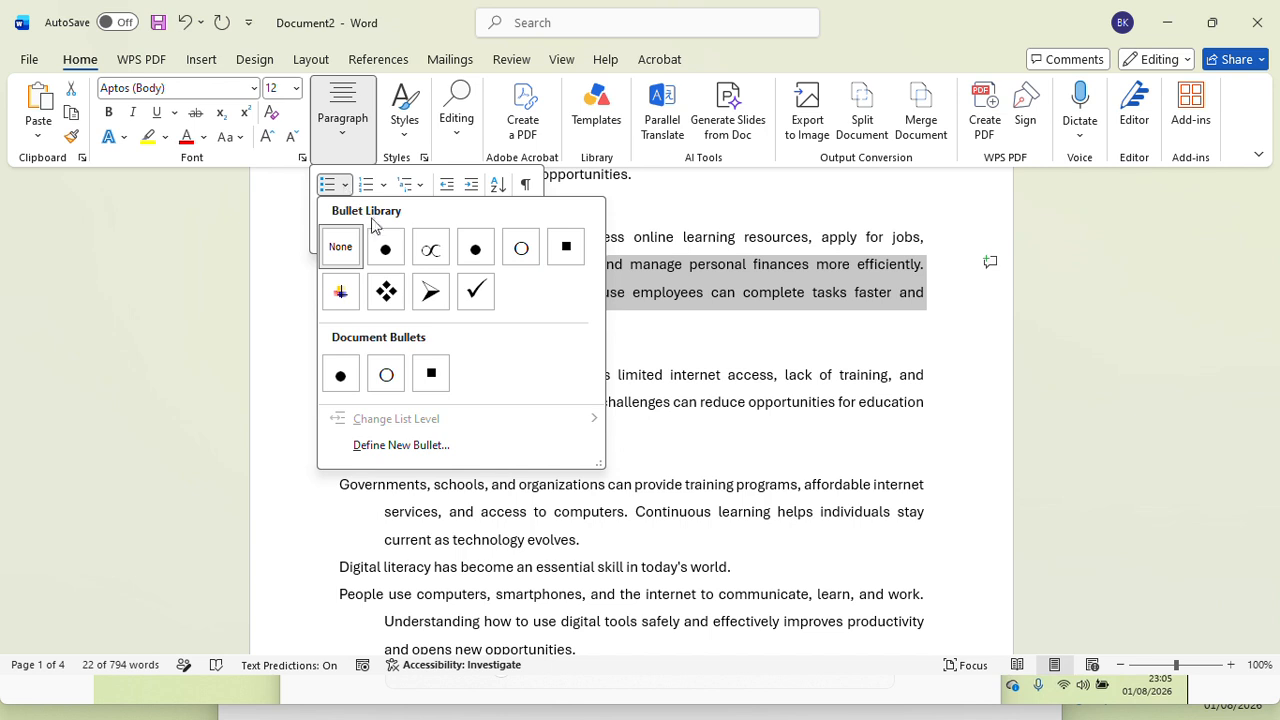
{"action": "left_click", "coordinate": [390, 254]}
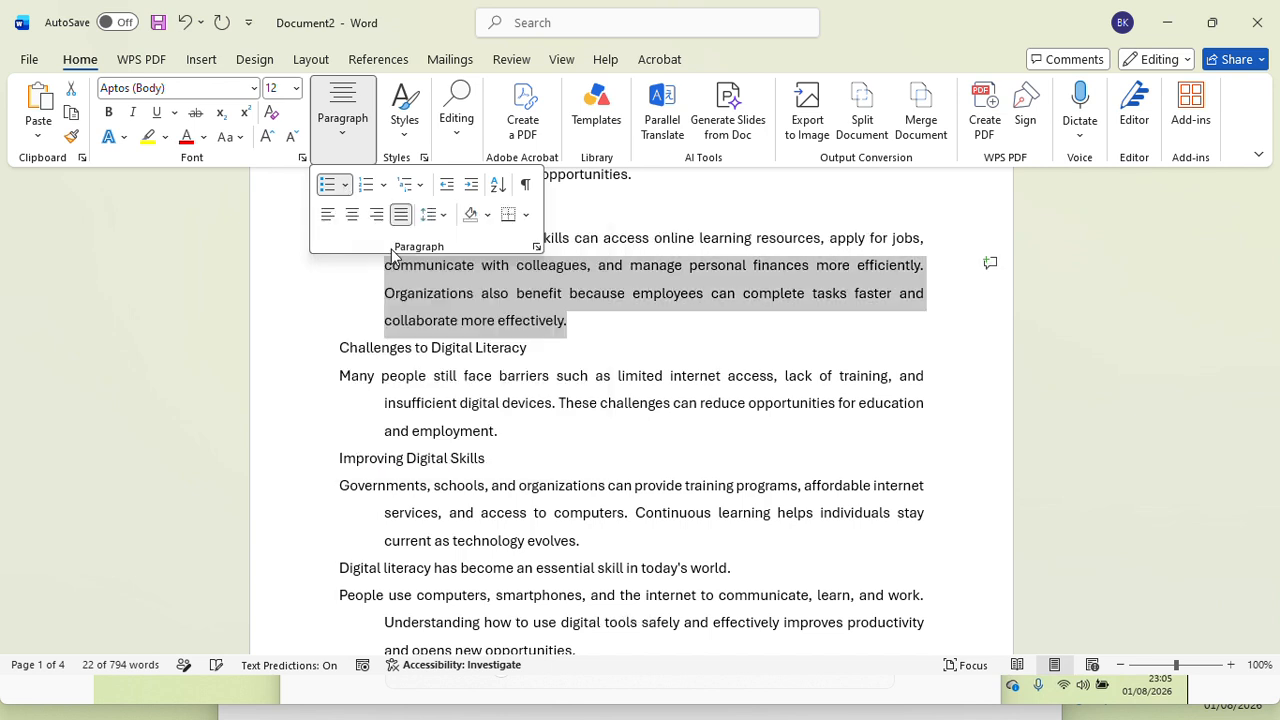
{"action": "left_click", "coordinate": [542, 327]}
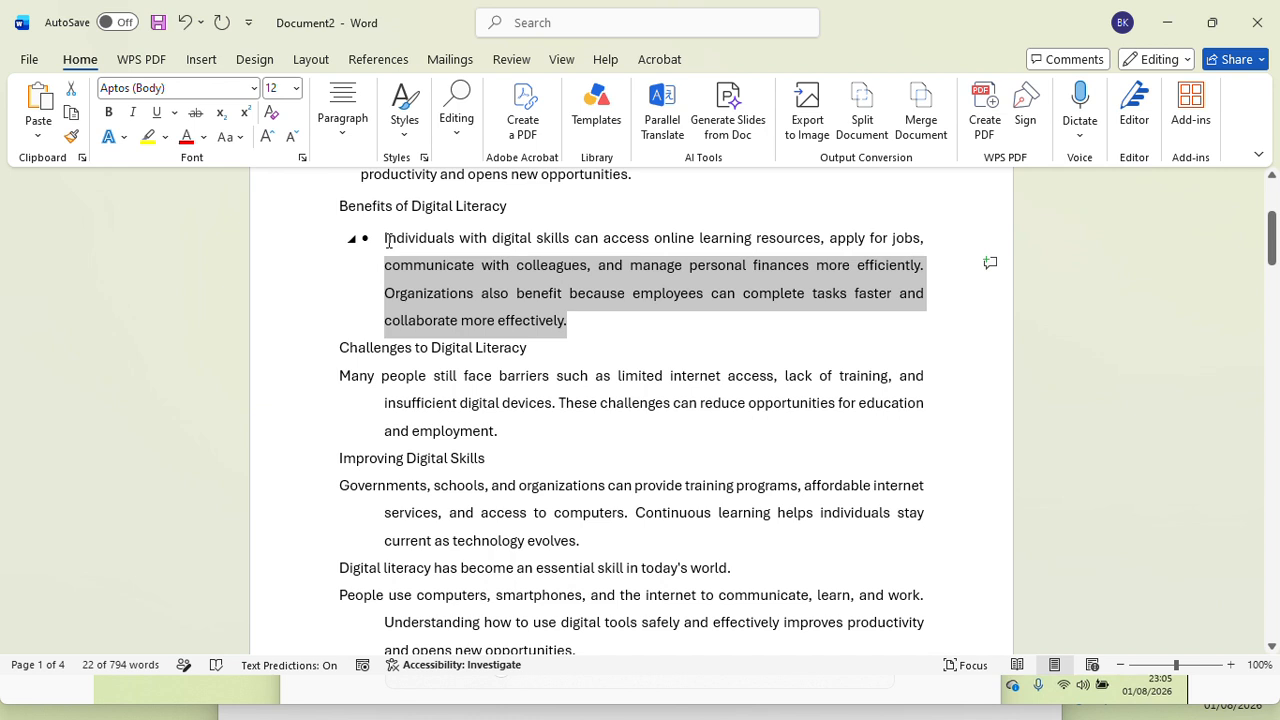
Step: Change the bullet of the paragraph under the first "Benefits of Digital Literacy" heading to the multicoloured picture bullet
{"action": "left_click_drag", "start_coordinate": [378, 237], "coordinate": [591, 330]}
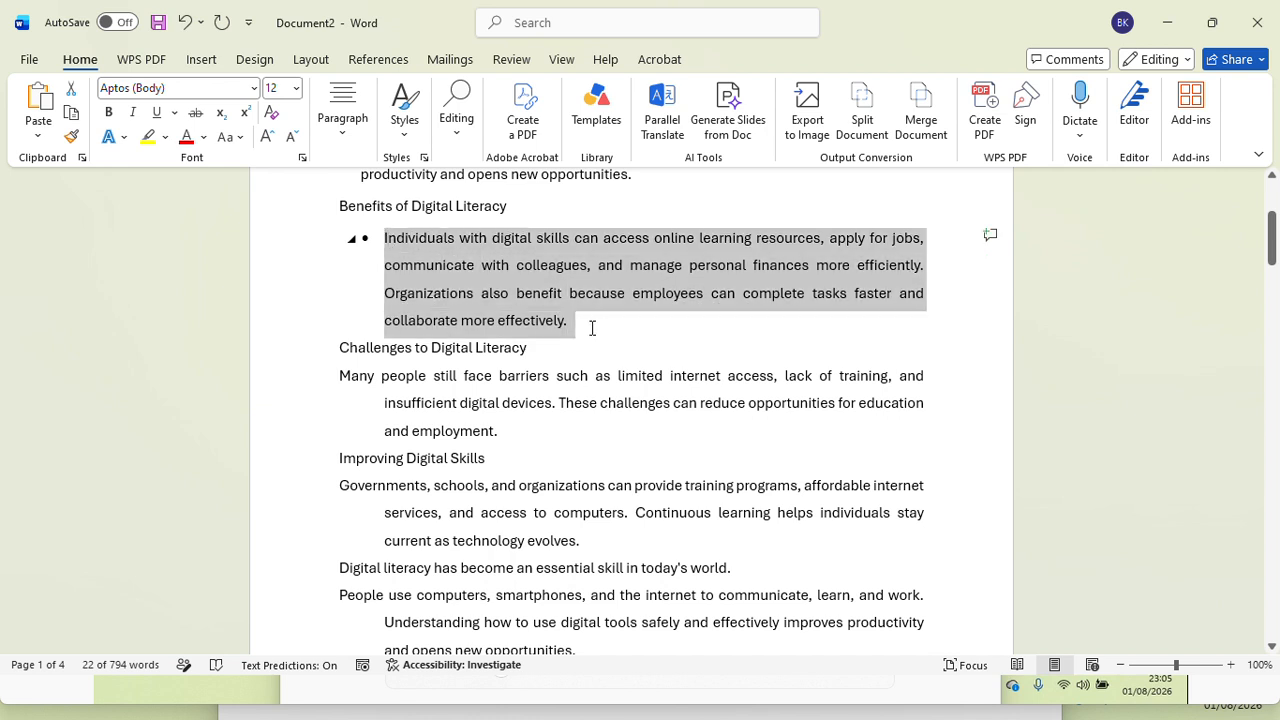
{"action": "left_click", "coordinate": [349, 145]}
{"action": "left_click", "coordinate": [345, 186]}
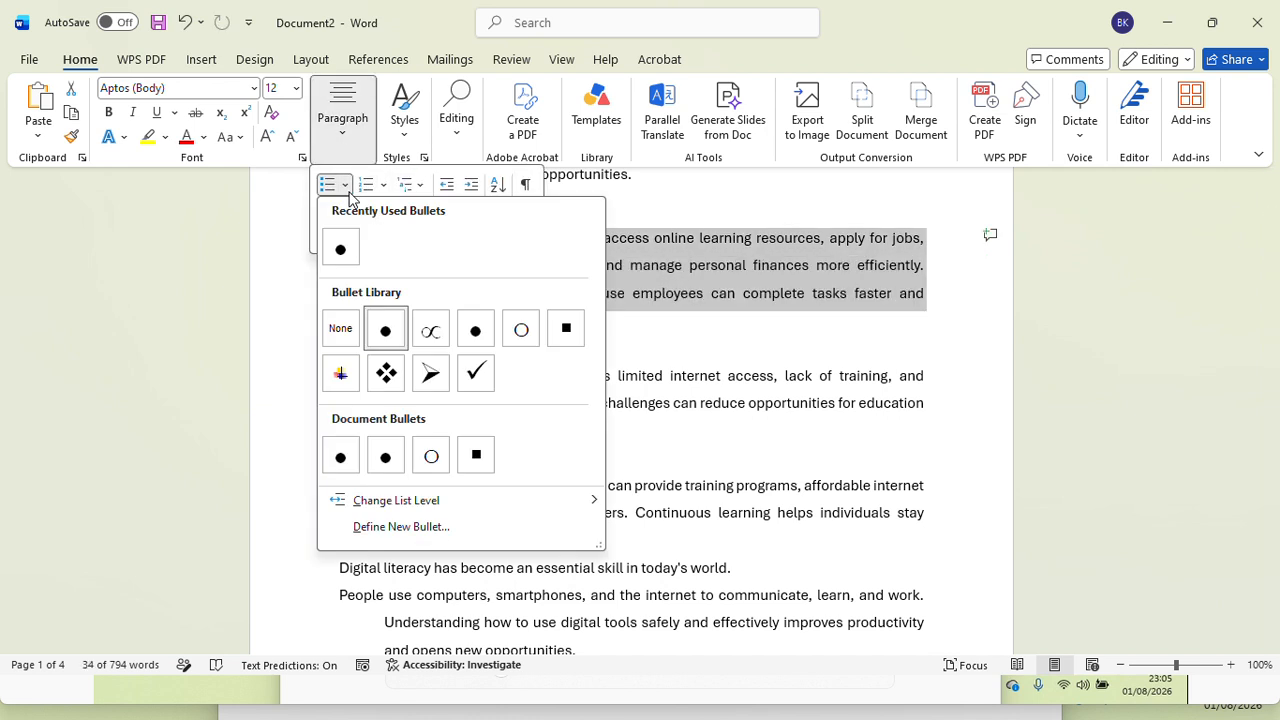
{"action": "left_click", "coordinate": [348, 377]}
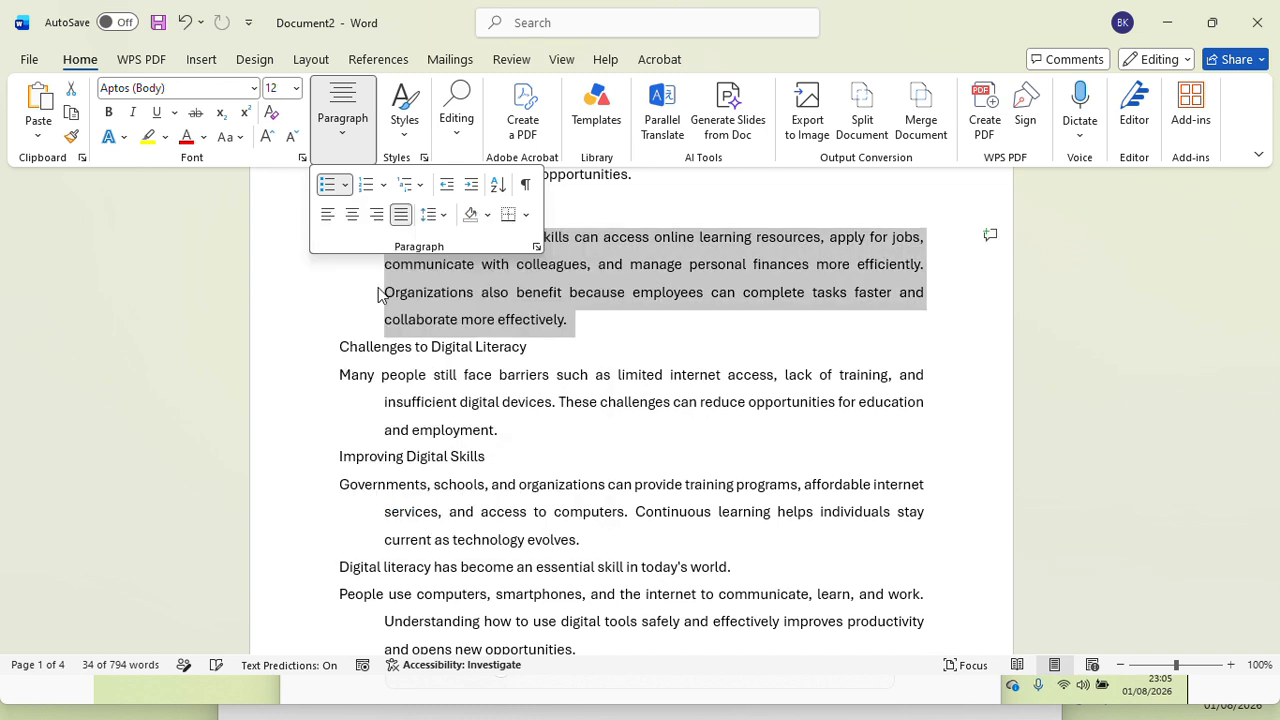
{"action": "left_click", "coordinate": [580, 352]}
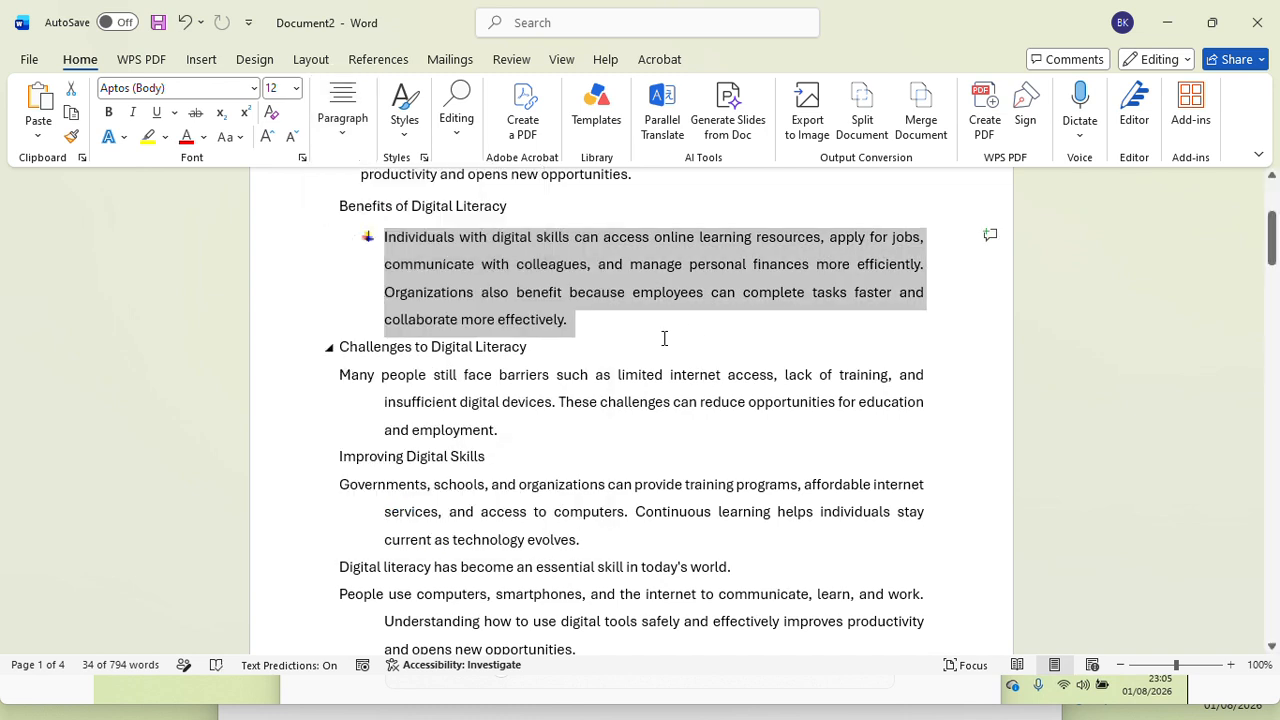
Step: Add an empty bullet item after the paragraph ending in "collaborate more effectively."
{"action": "left_click", "coordinate": [581, 313]}
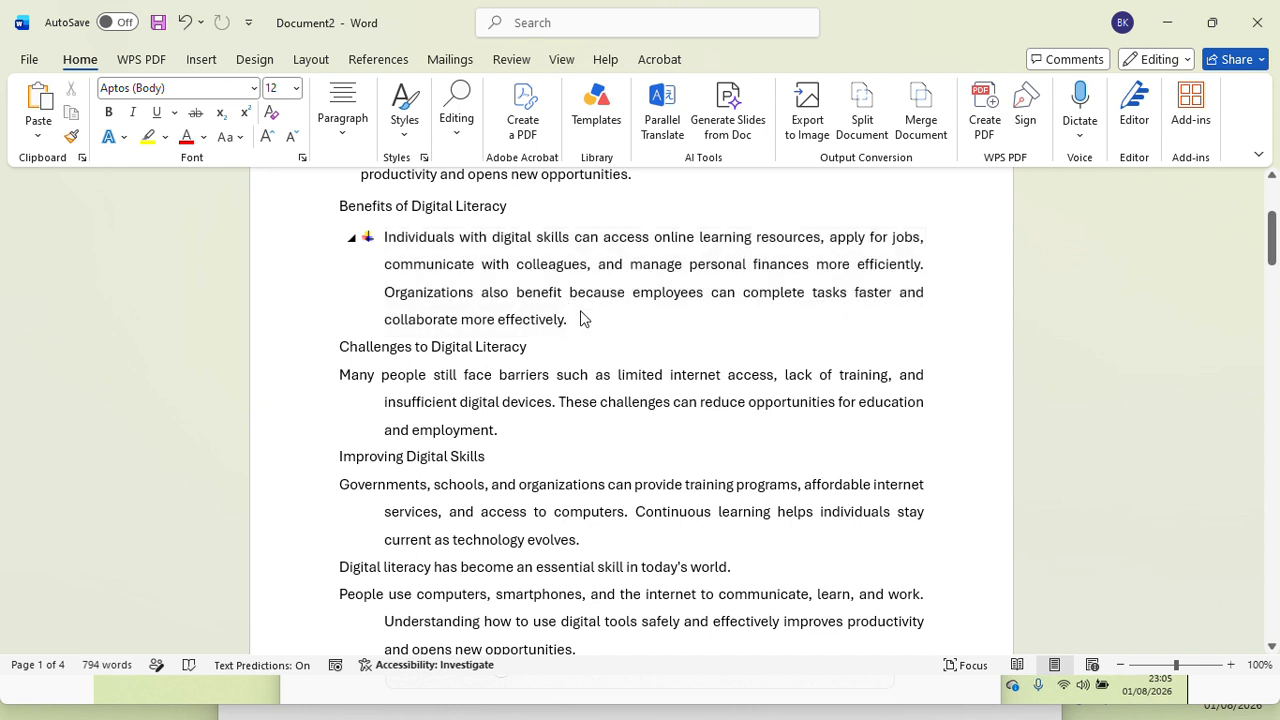
{"action": "key", "text": "Return"}
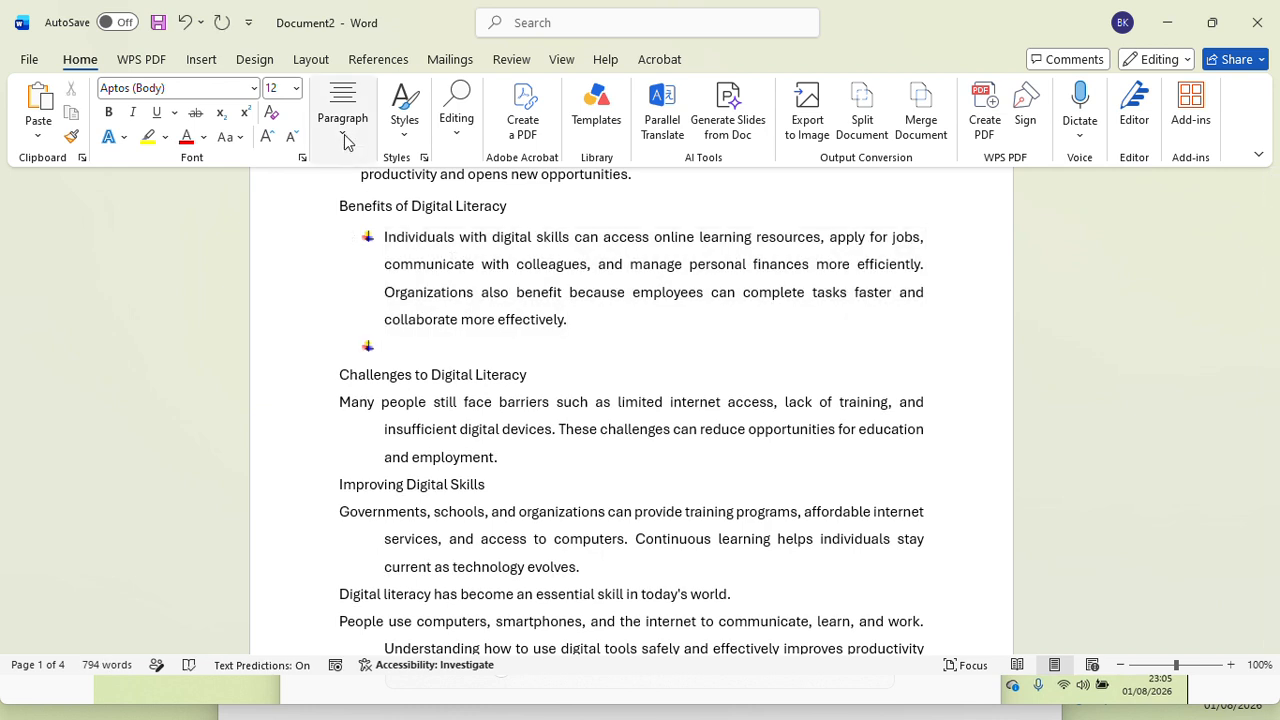
{"action": "left_click", "coordinate": [342, 120]}
{"action": "left_click", "coordinate": [365, 352]}
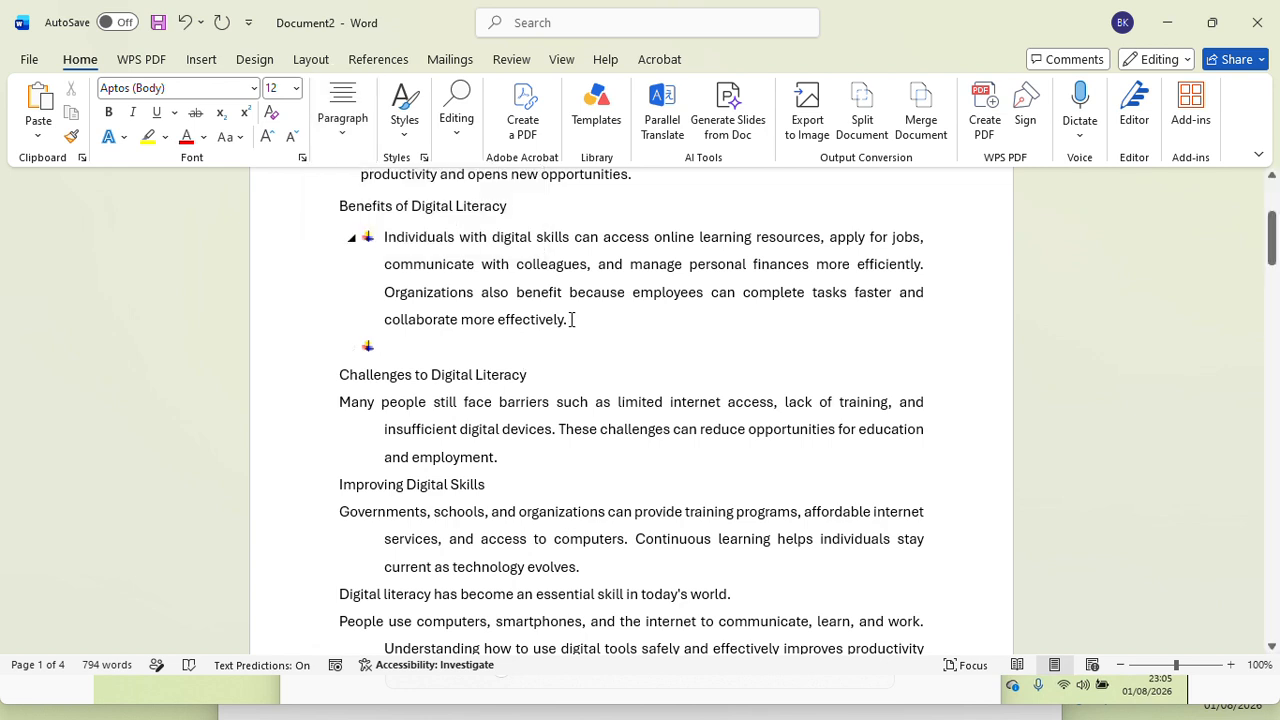
Step: Change the list level of the bulleted "Individuals with digital skills" paragraph to the fourth level
{"action": "left_click_drag", "start_coordinate": [571, 320], "coordinate": [351, 237]}
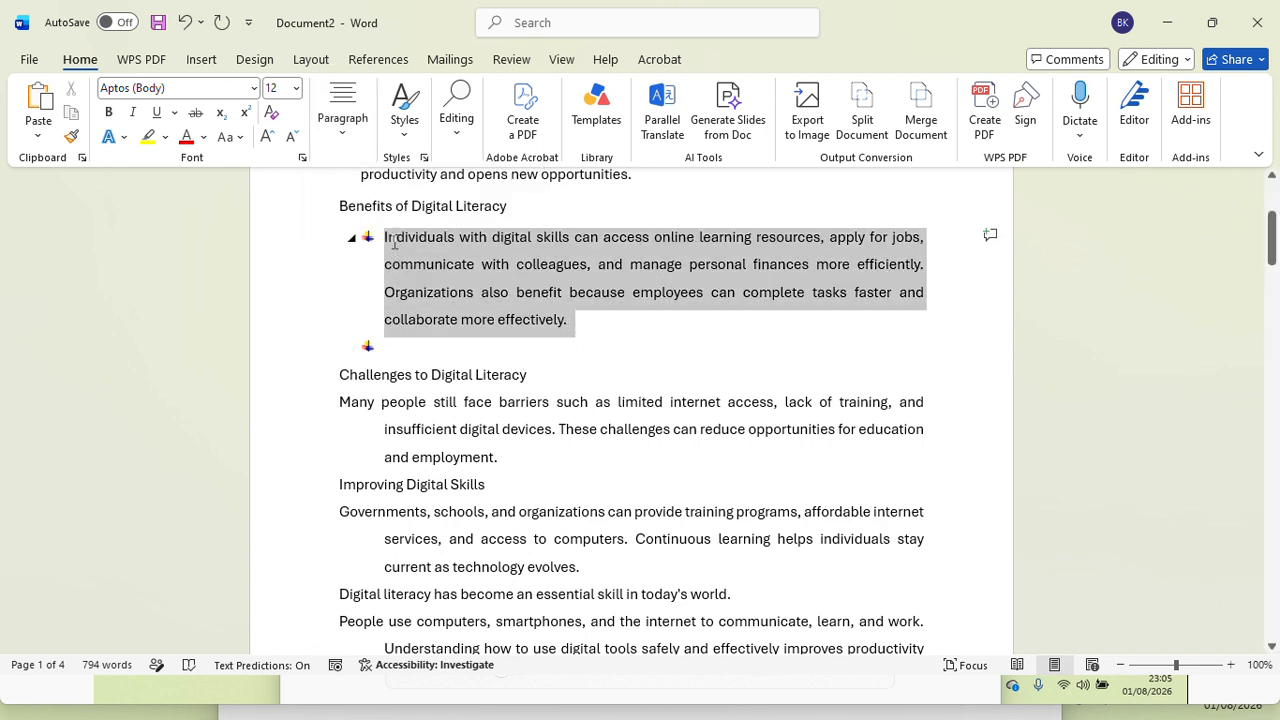
{"action": "left_click", "coordinate": [346, 128]}
{"action": "left_click", "coordinate": [345, 186]}
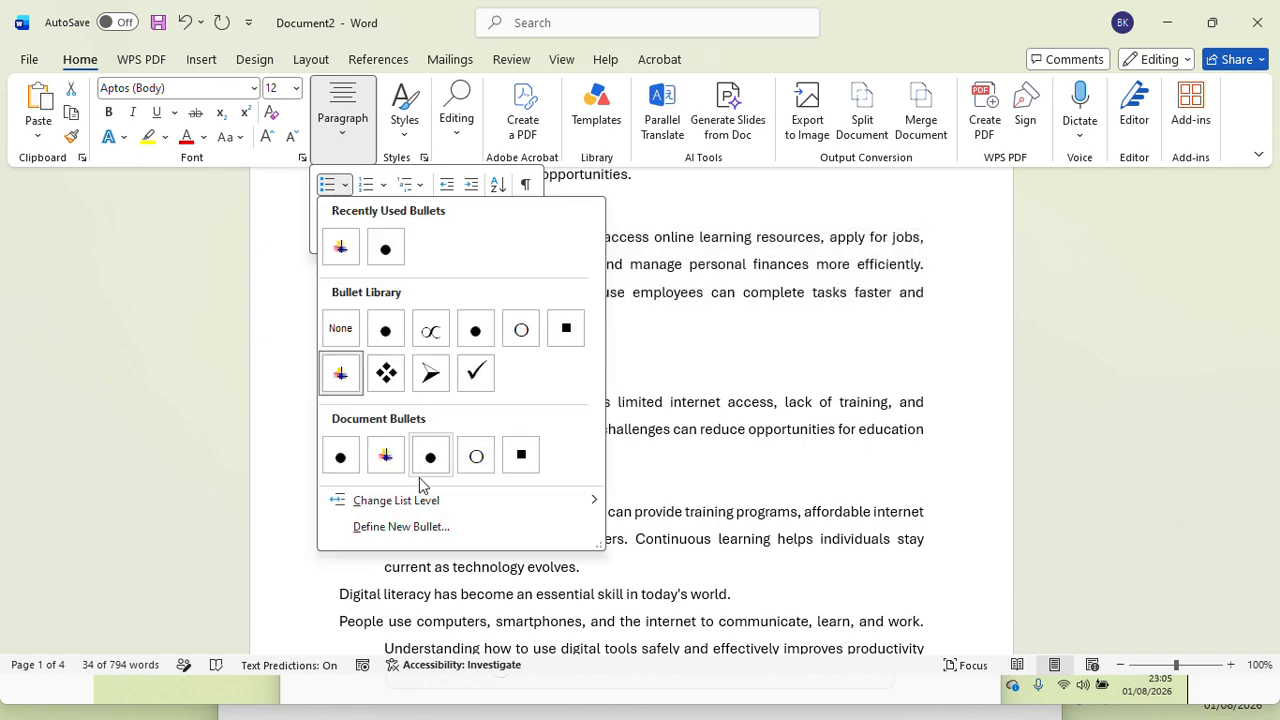
{"action": "mouse_move", "coordinate": [420, 506]}
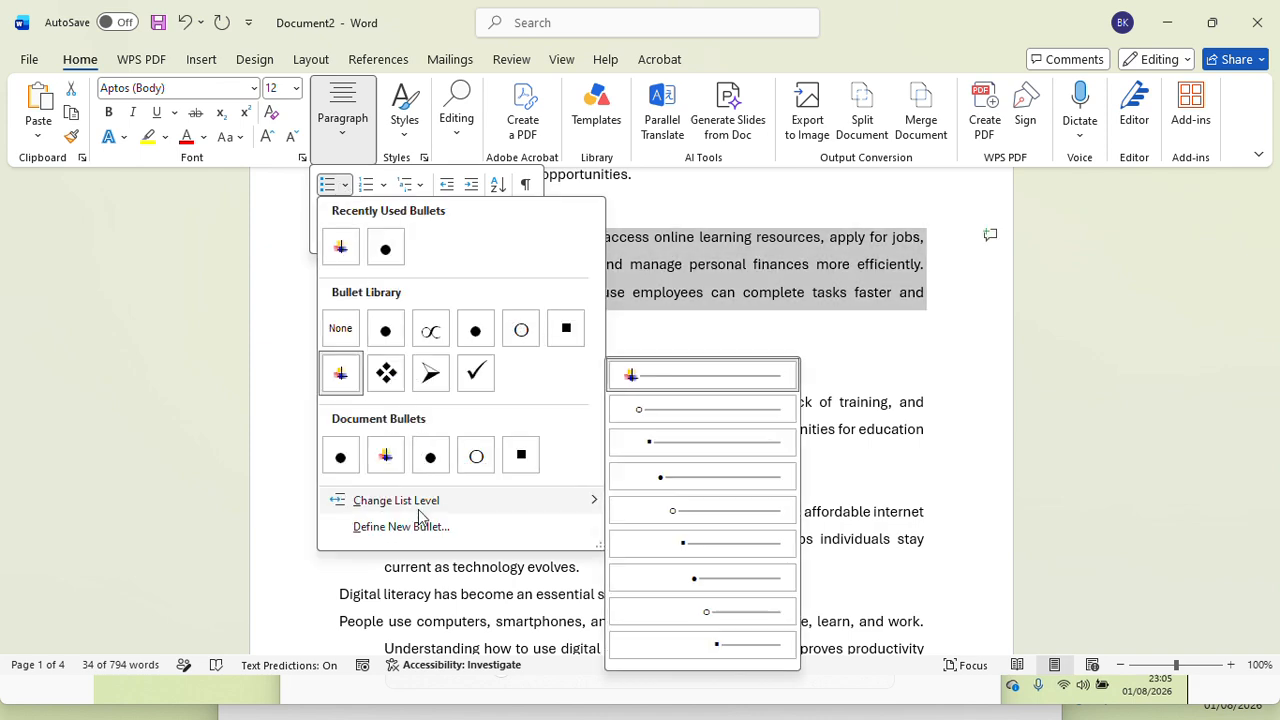
{"action": "left_click", "coordinate": [674, 477]}
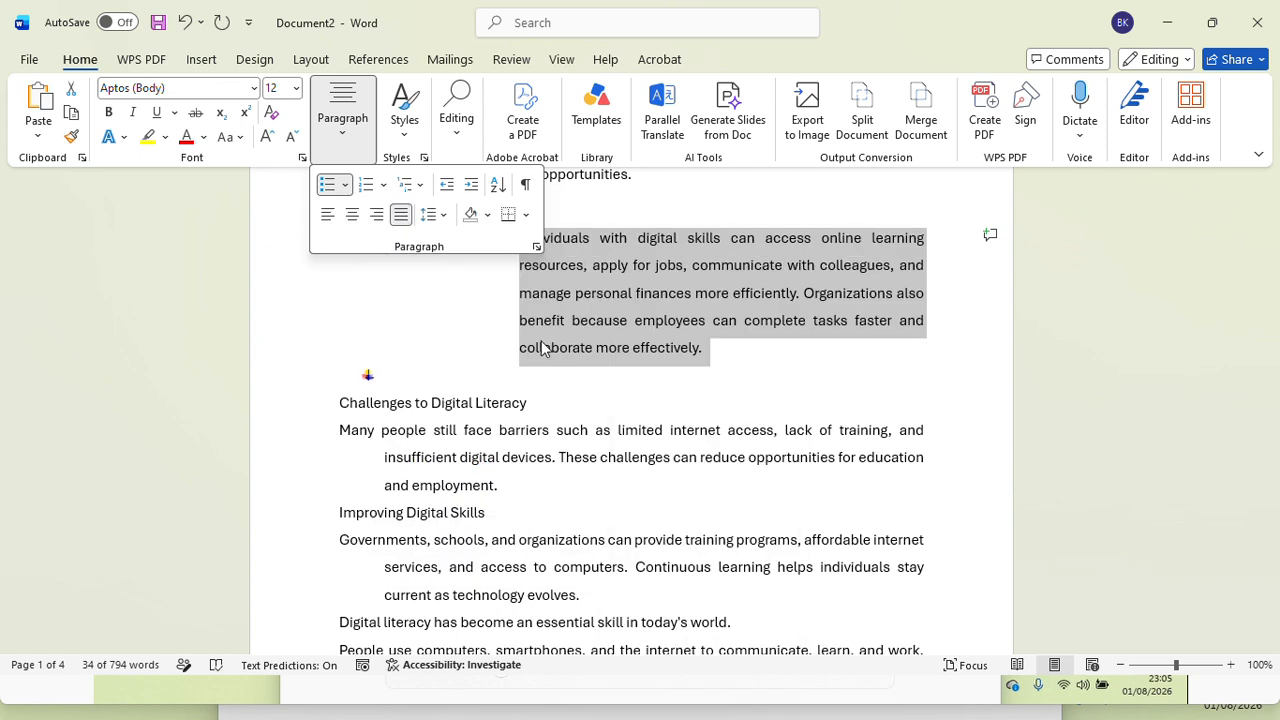
Step: Replace the selected paragraph's bullet with numbering in the A. B. C. format
{"action": "left_click", "coordinate": [345, 186]}
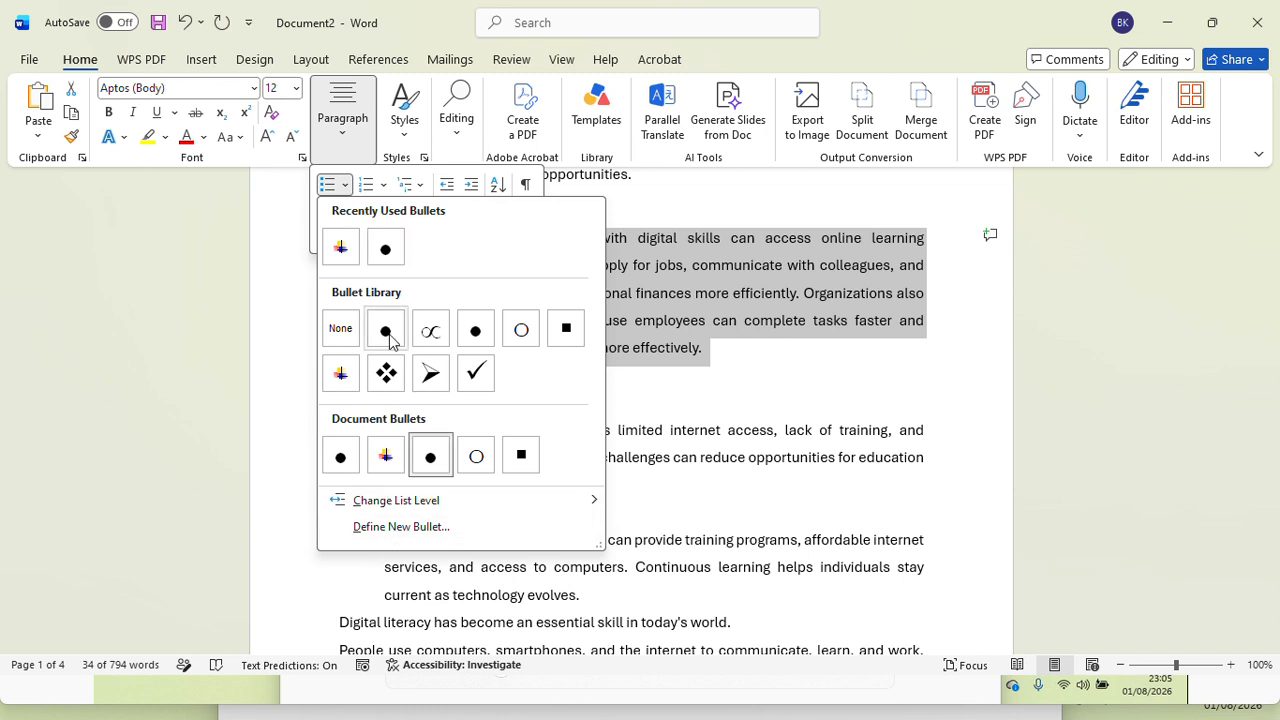
{"action": "left_click", "coordinate": [345, 128]}
{"action": "left_click", "coordinate": [345, 128]}
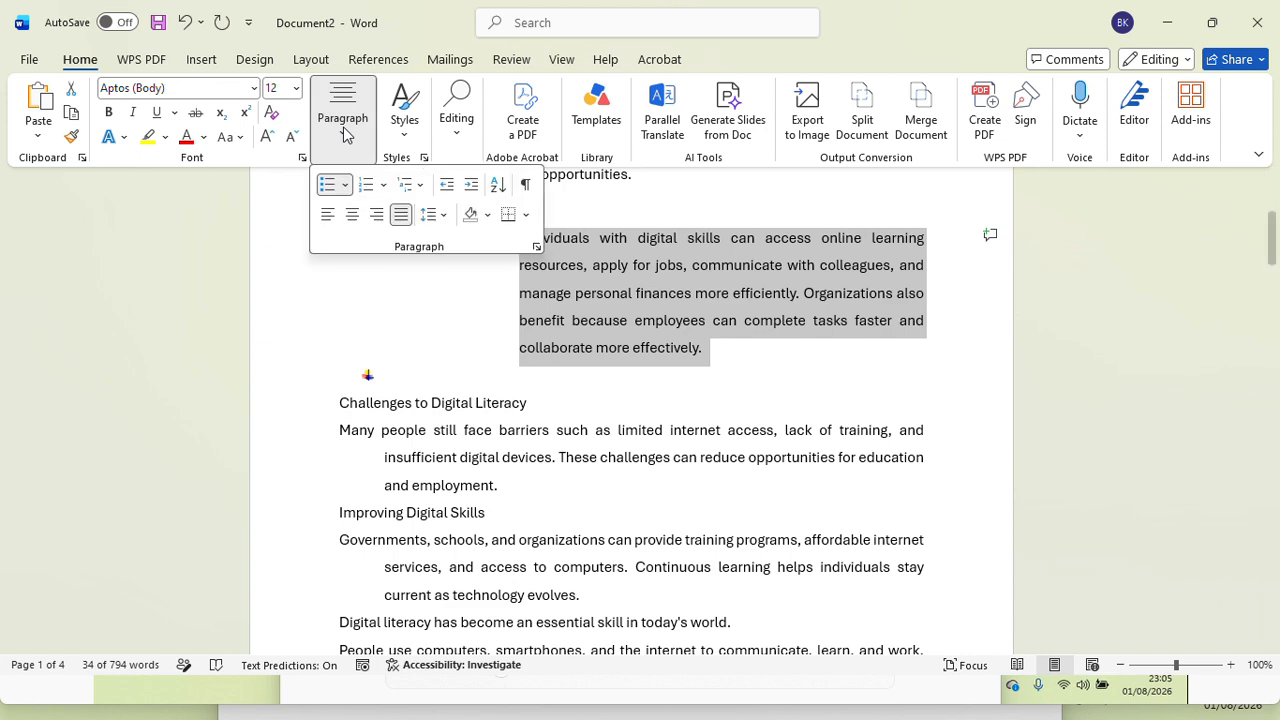
{"action": "left_click", "coordinate": [384, 186]}
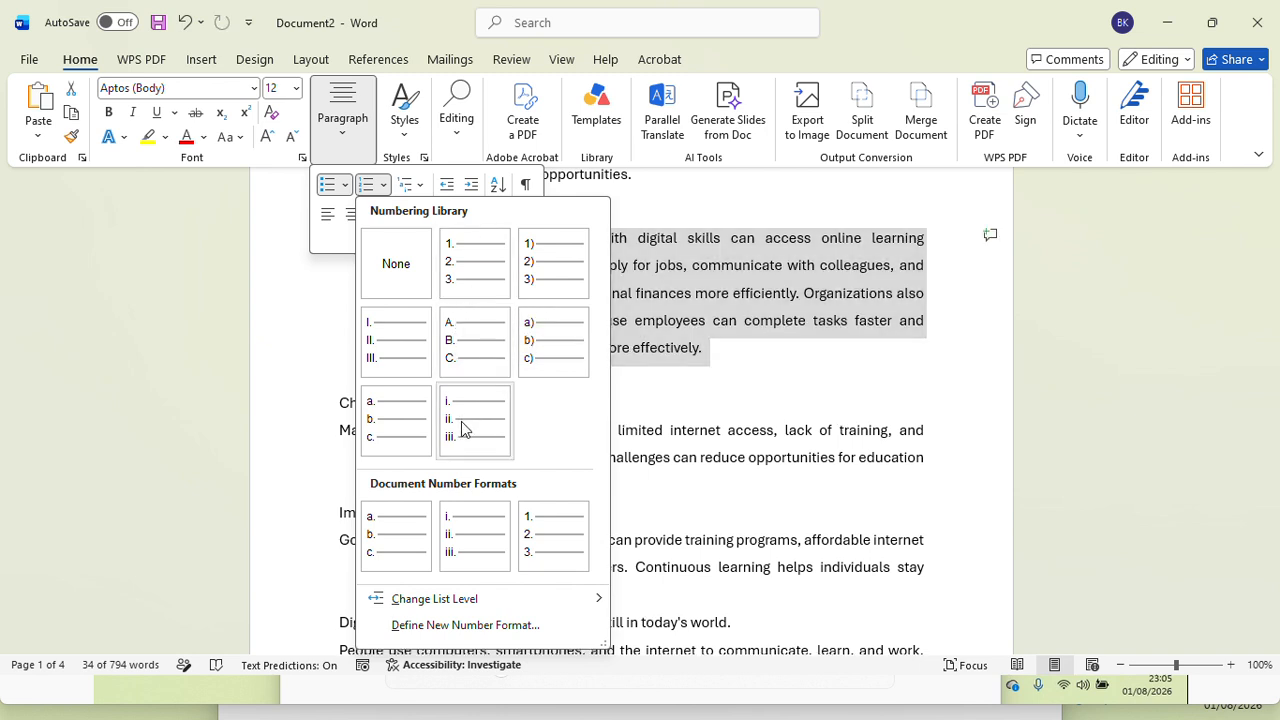
{"action": "left_click", "coordinate": [475, 347]}
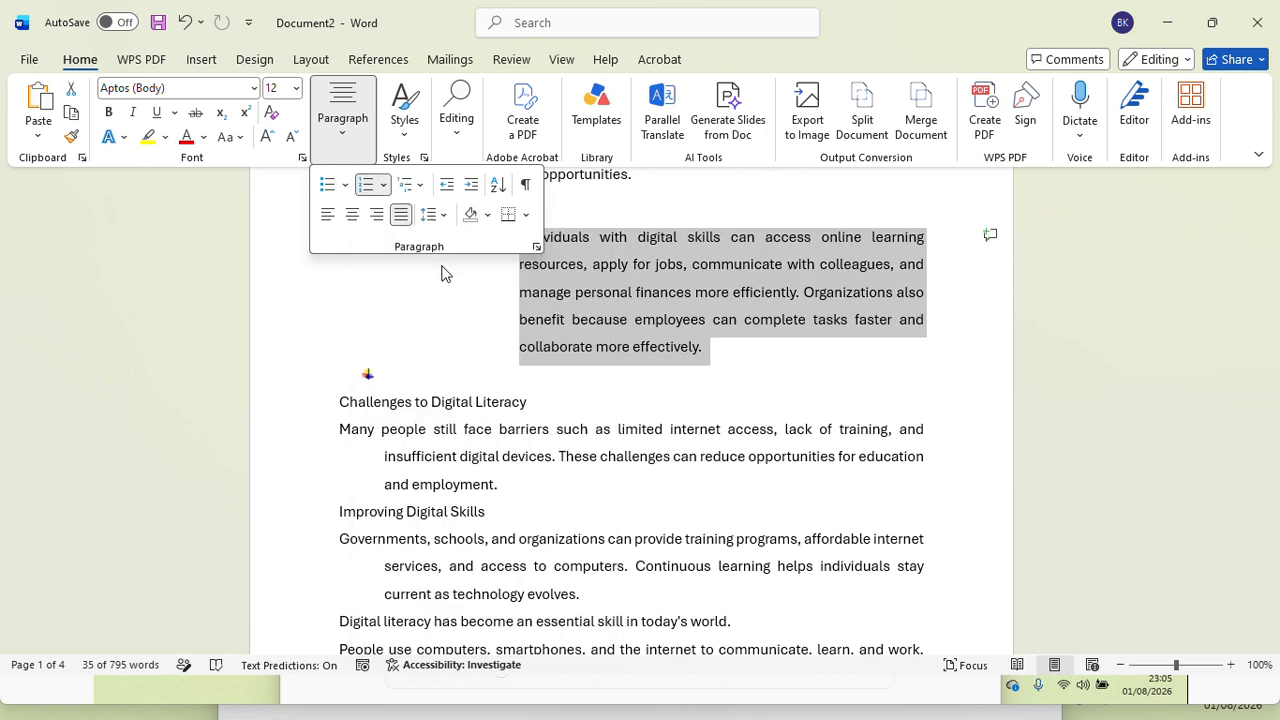
Step: Apply the 1) a) i) multilevel list format to the selected "Individuals with digital skills" paragraph
{"action": "left_click", "coordinate": [422, 188]}
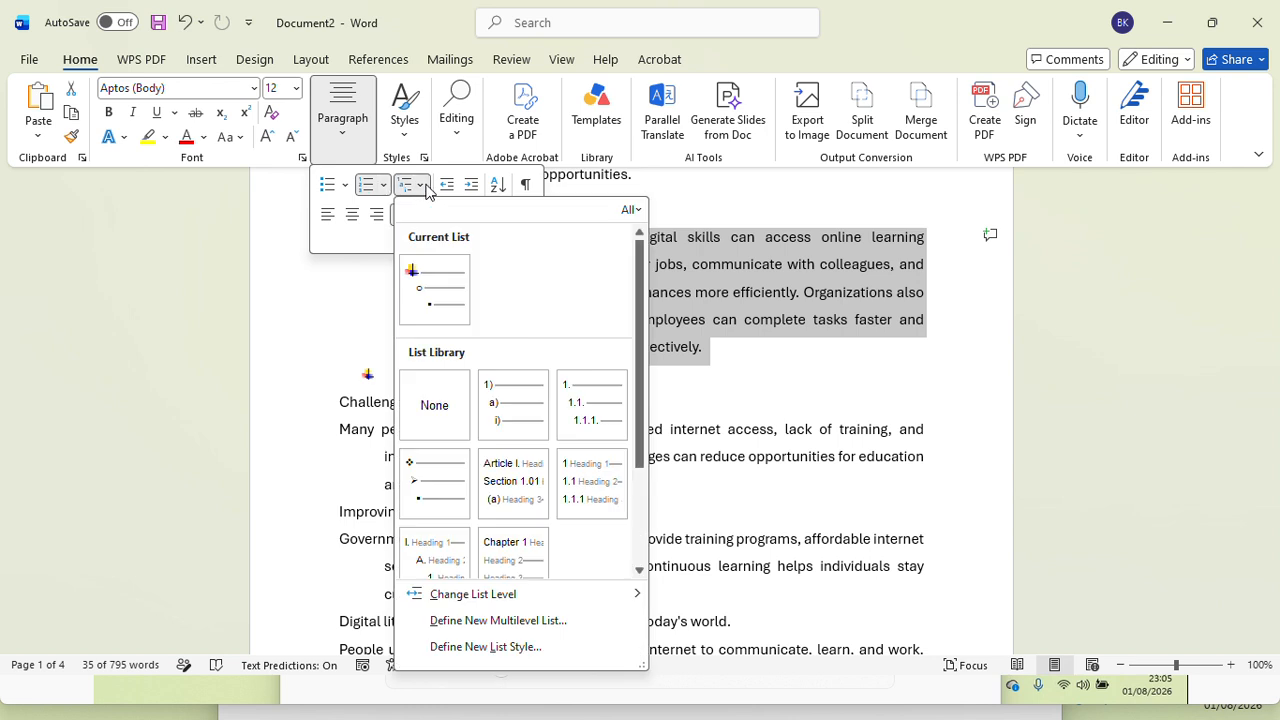
{"action": "mouse_move", "coordinate": [534, 400]}
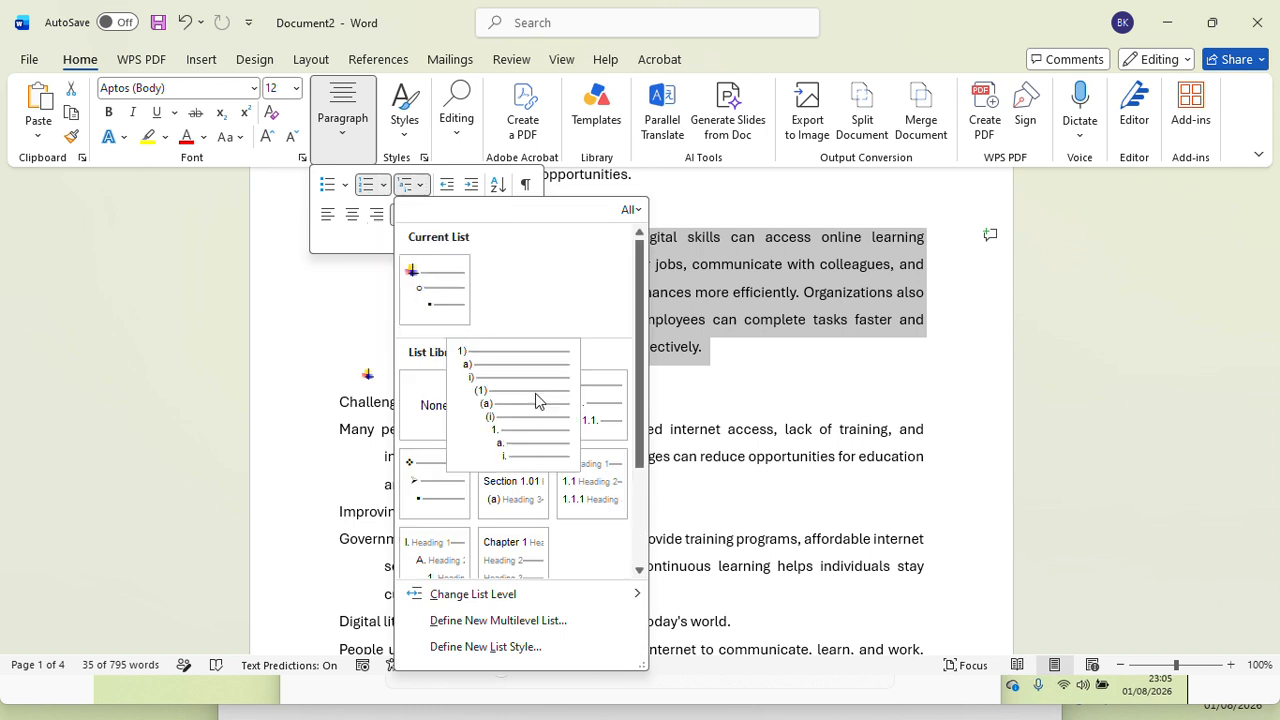
{"action": "left_click", "coordinate": [534, 405]}
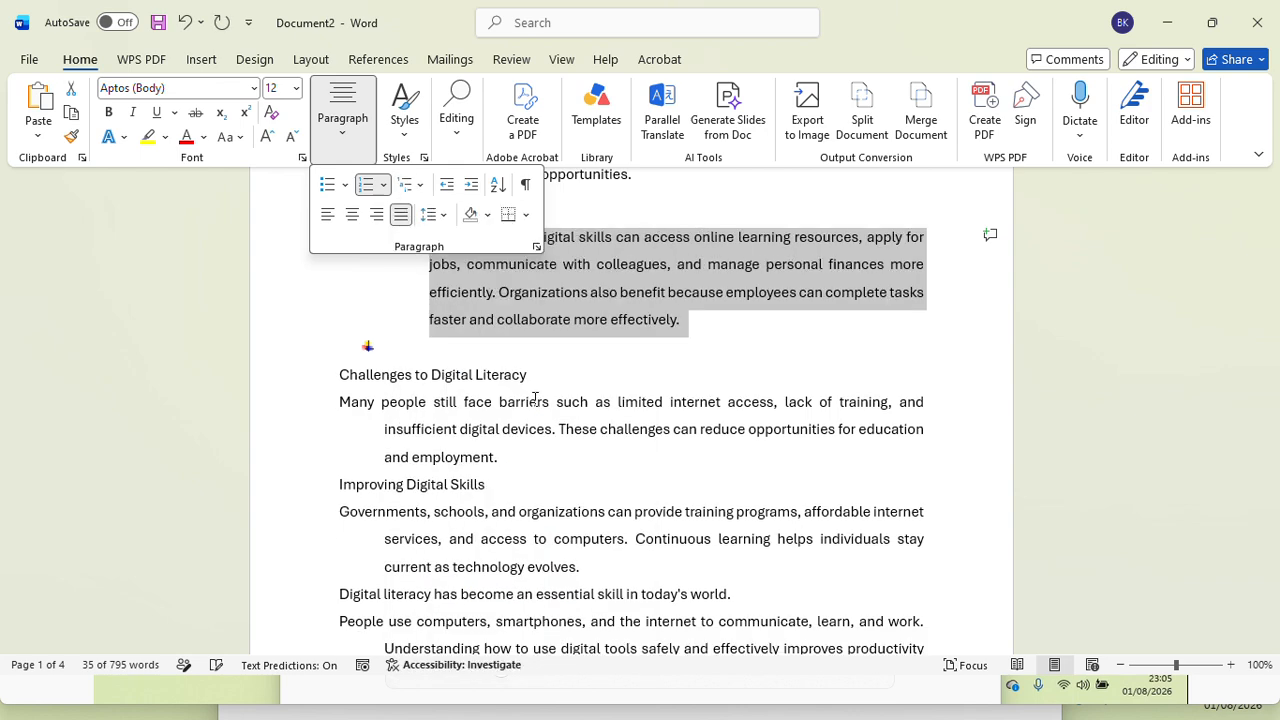
Step: Decrease the selected list paragraph's indent by two levels and increase it by two levels again
{"action": "left_click", "coordinate": [448, 188]}
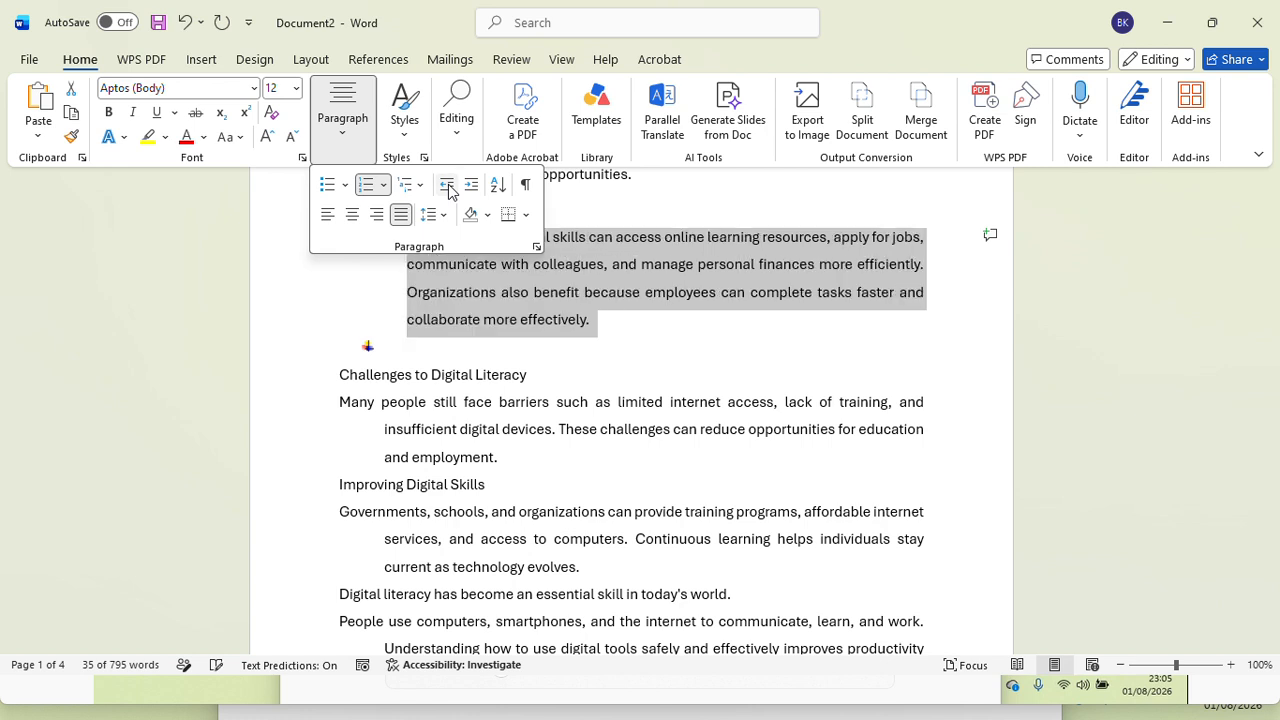
{"action": "left_click", "coordinate": [448, 188]}
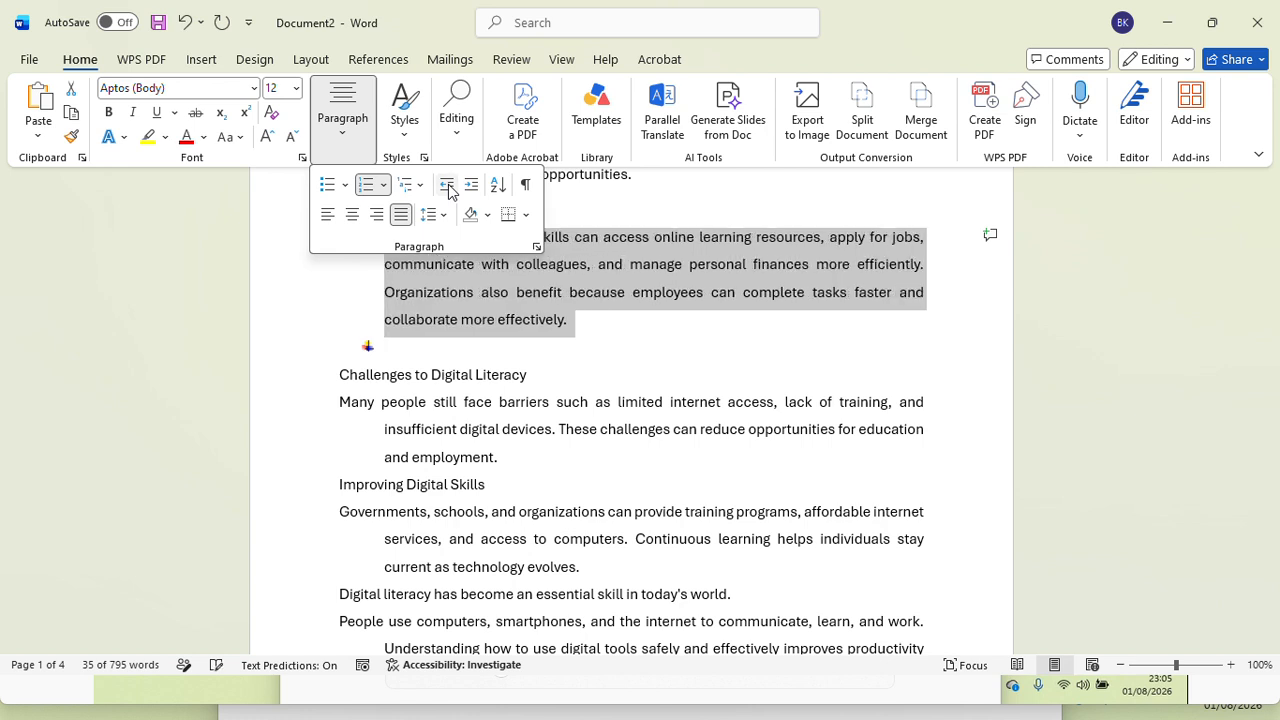
{"action": "left_click", "coordinate": [474, 189]}
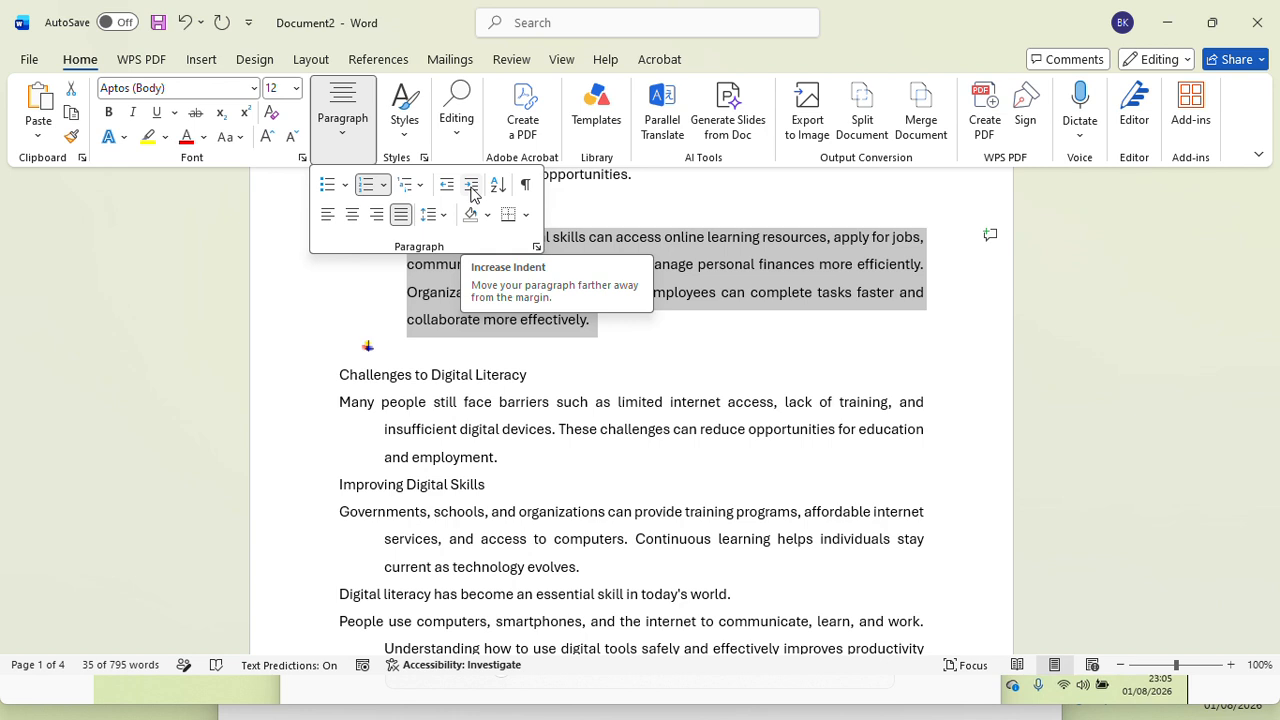
{"action": "left_click", "coordinate": [474, 192]}
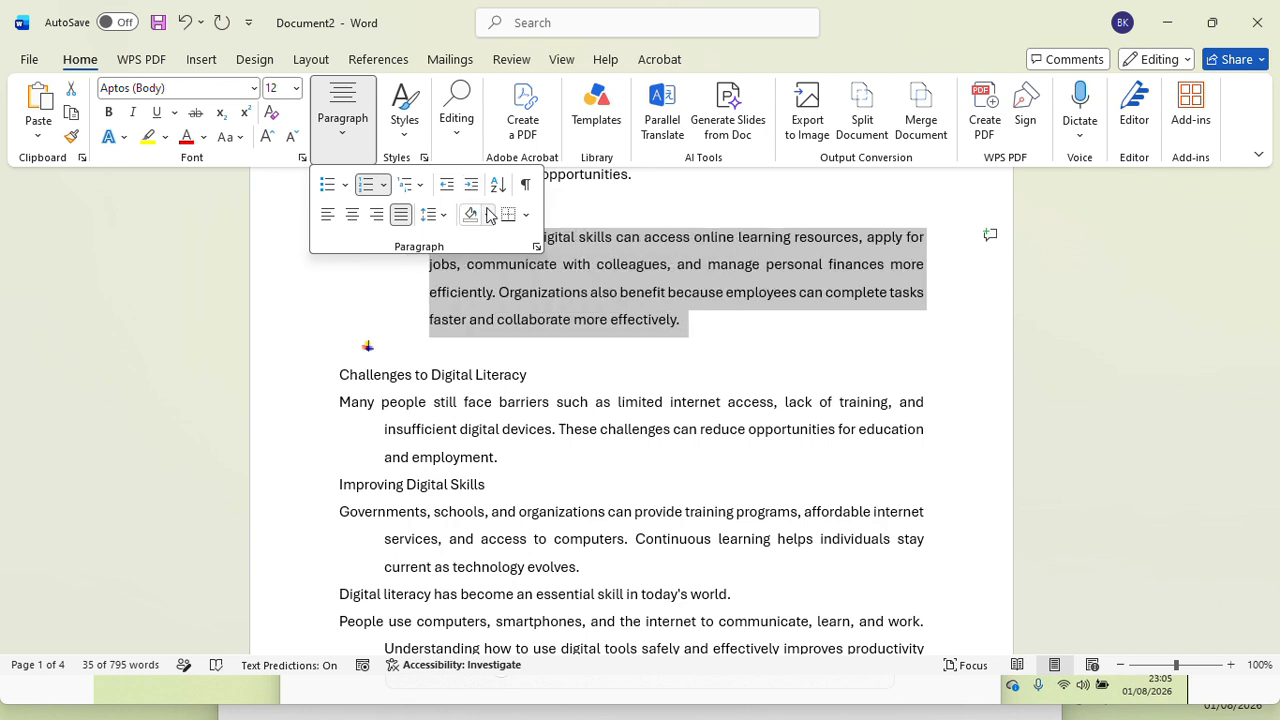
Step: Shade the selected "Individuals with digital skills" paragraph with the orange theme color and apply All Borders to it
{"action": "left_click", "coordinate": [487, 214]}
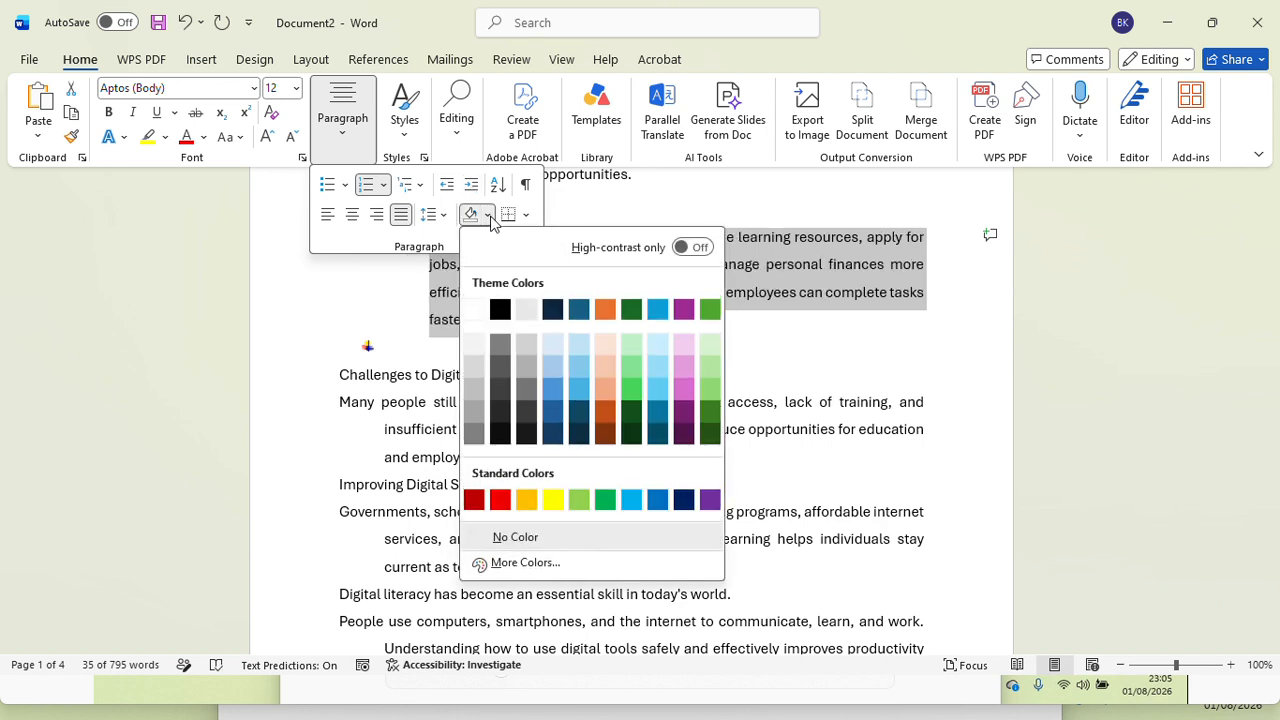
{"action": "left_click", "coordinate": [605, 309]}
{"action": "left_click", "coordinate": [527, 218]}
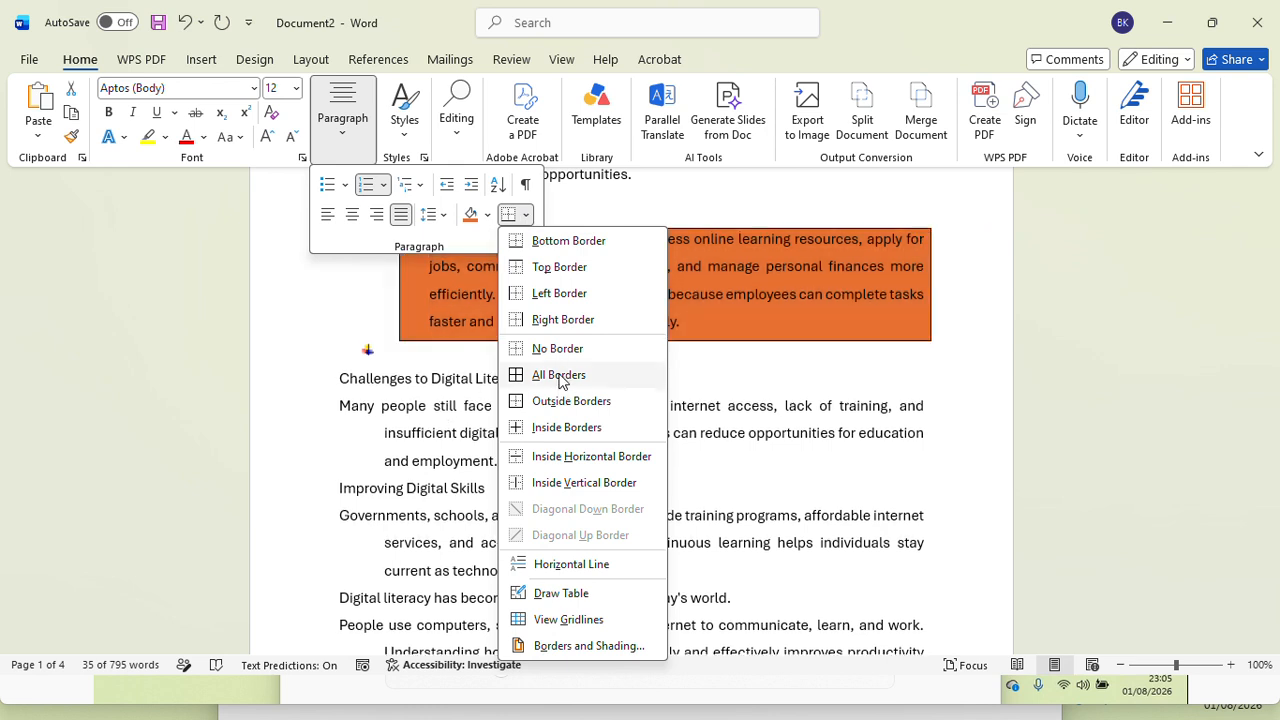
{"action": "left_click", "coordinate": [457, 366]}
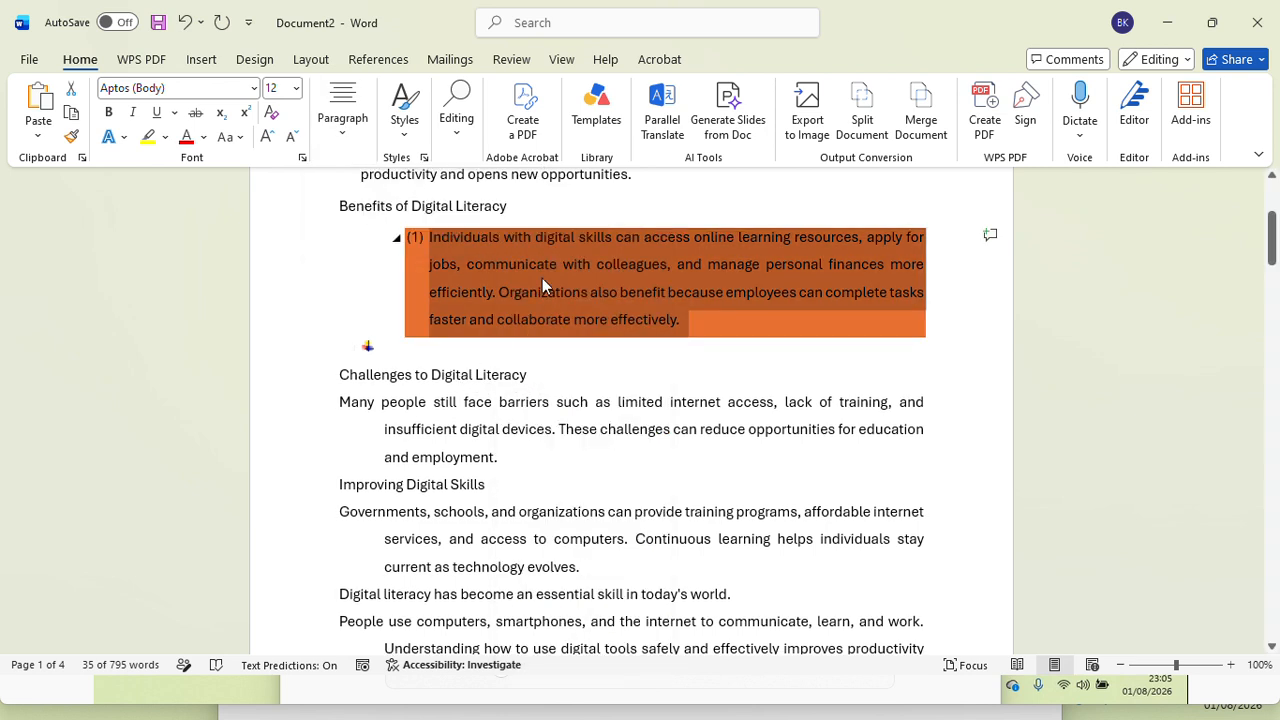
{"action": "left_click", "coordinate": [348, 138]}
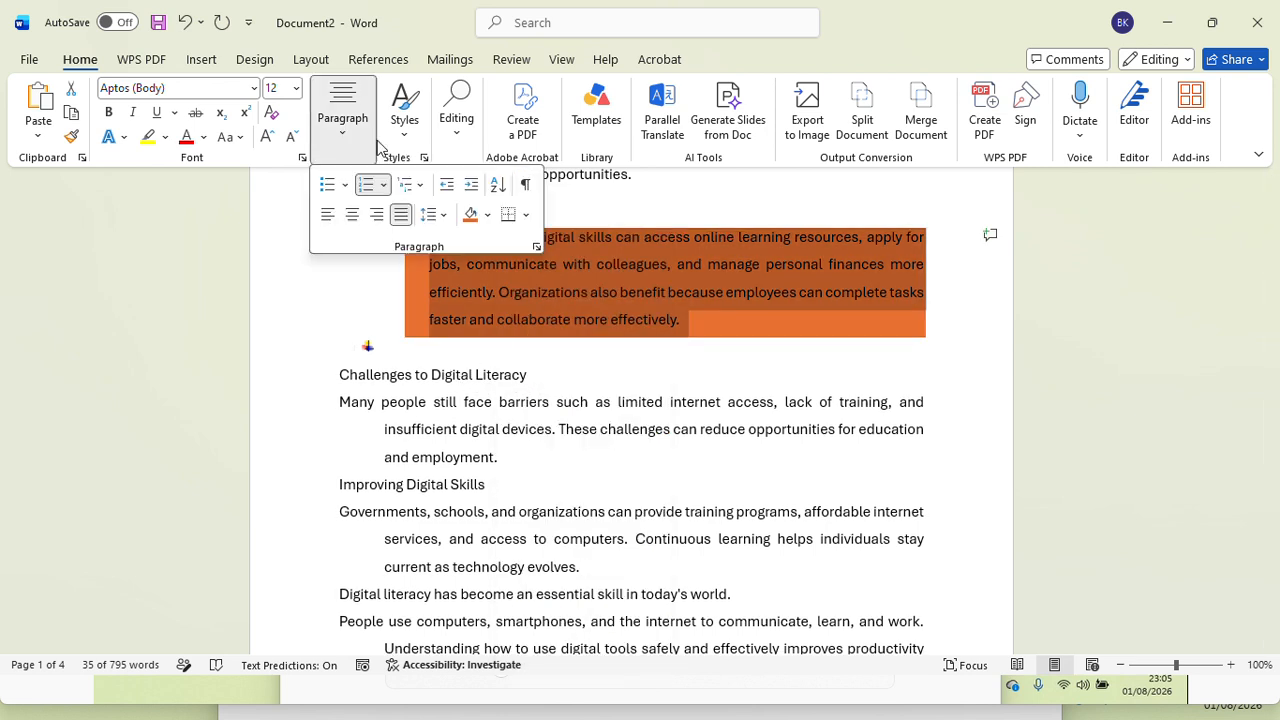
{"action": "left_click", "coordinate": [525, 214]}
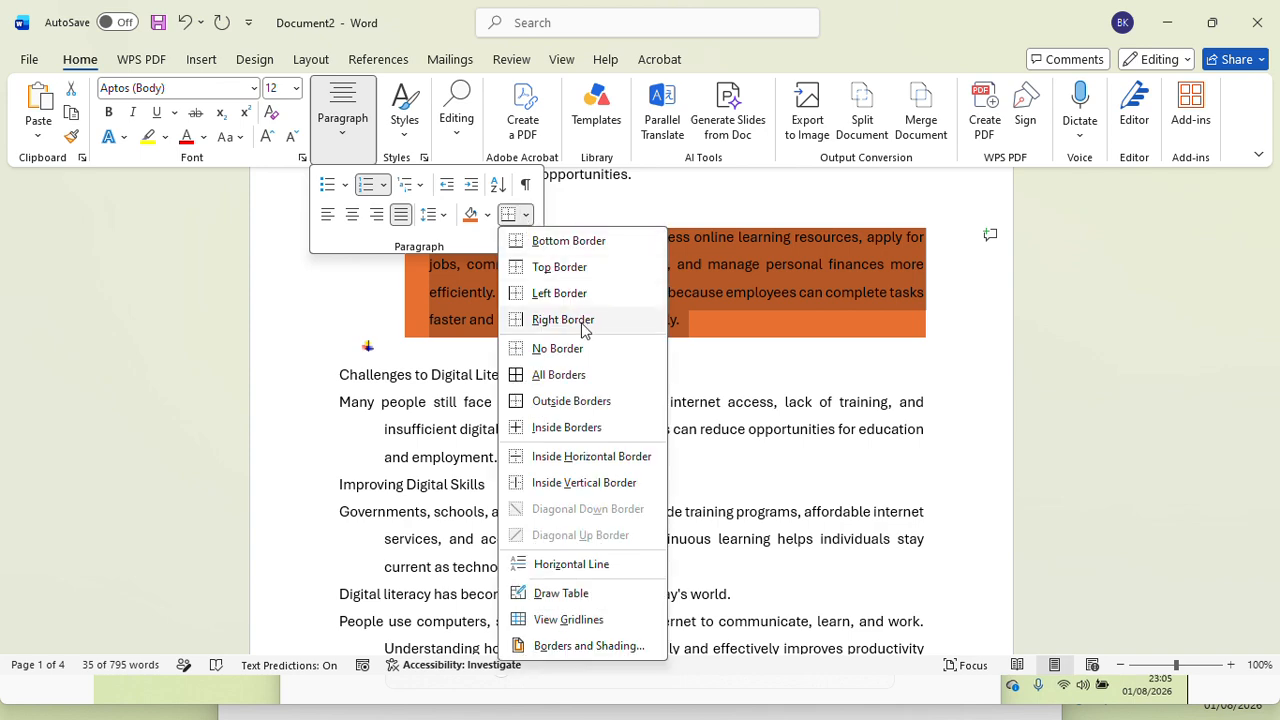
{"action": "left_click", "coordinate": [561, 378]}
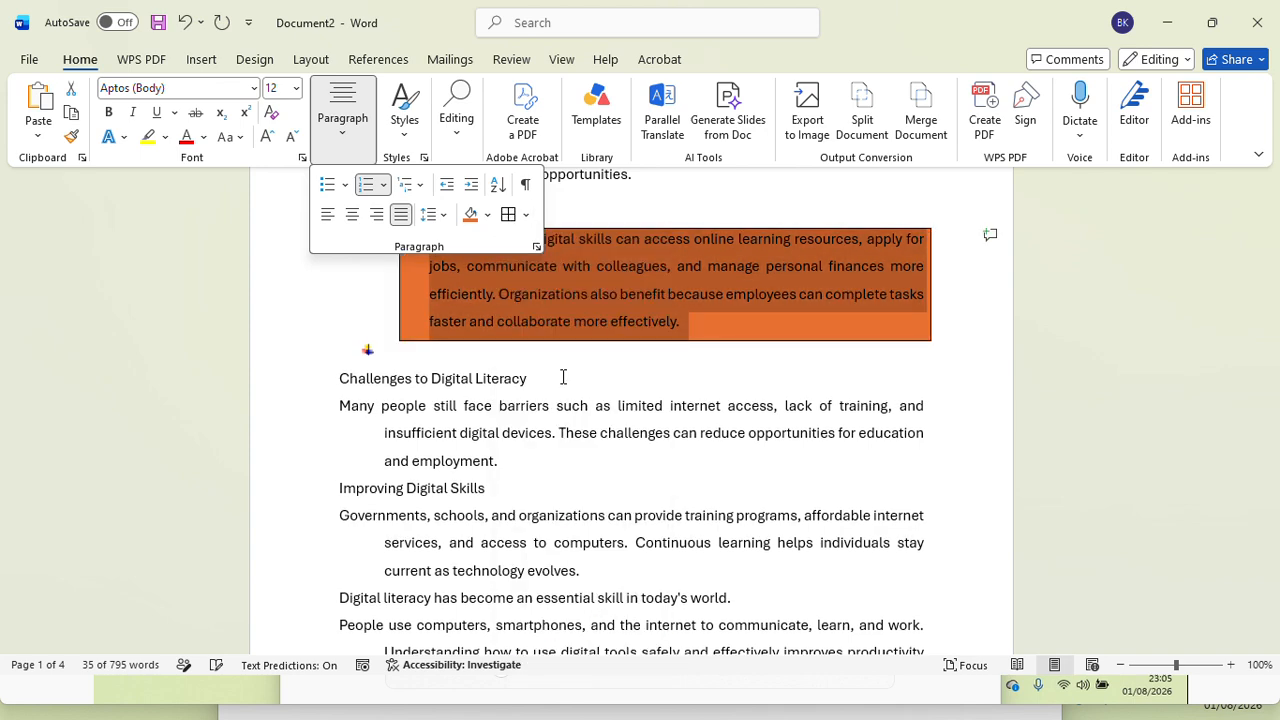
{"action": "left_click", "coordinate": [714, 412]}
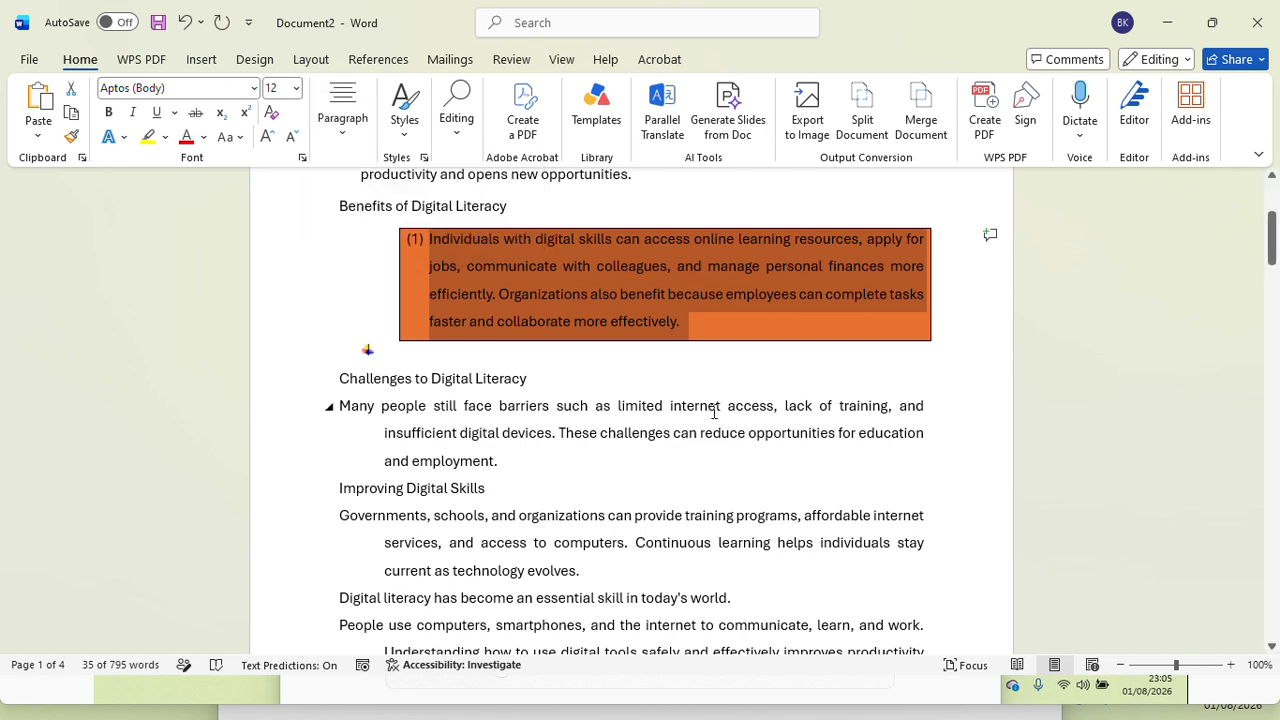
Step: Review the Borders and Shading settings for the paragraph under "Challenges to Digital Literacy", keeping the border setting None
{"action": "left_click", "coordinate": [714, 410]}
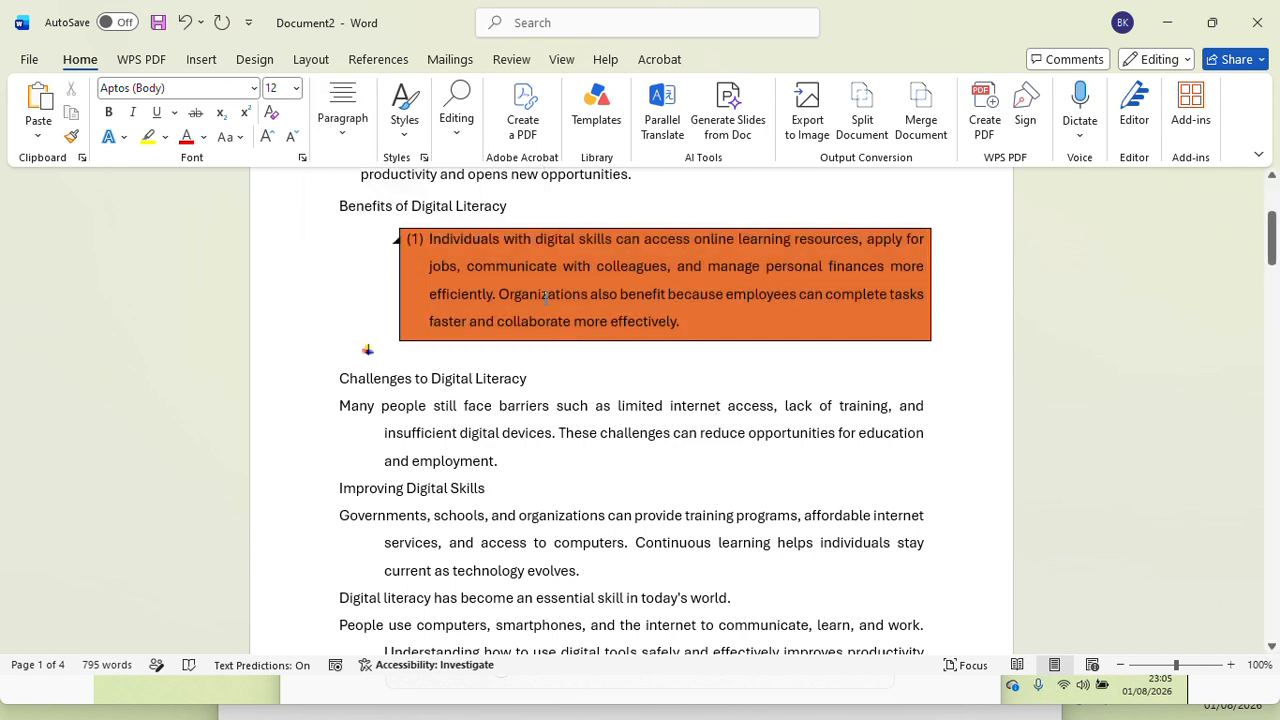
{"action": "left_click", "coordinate": [343, 115]}
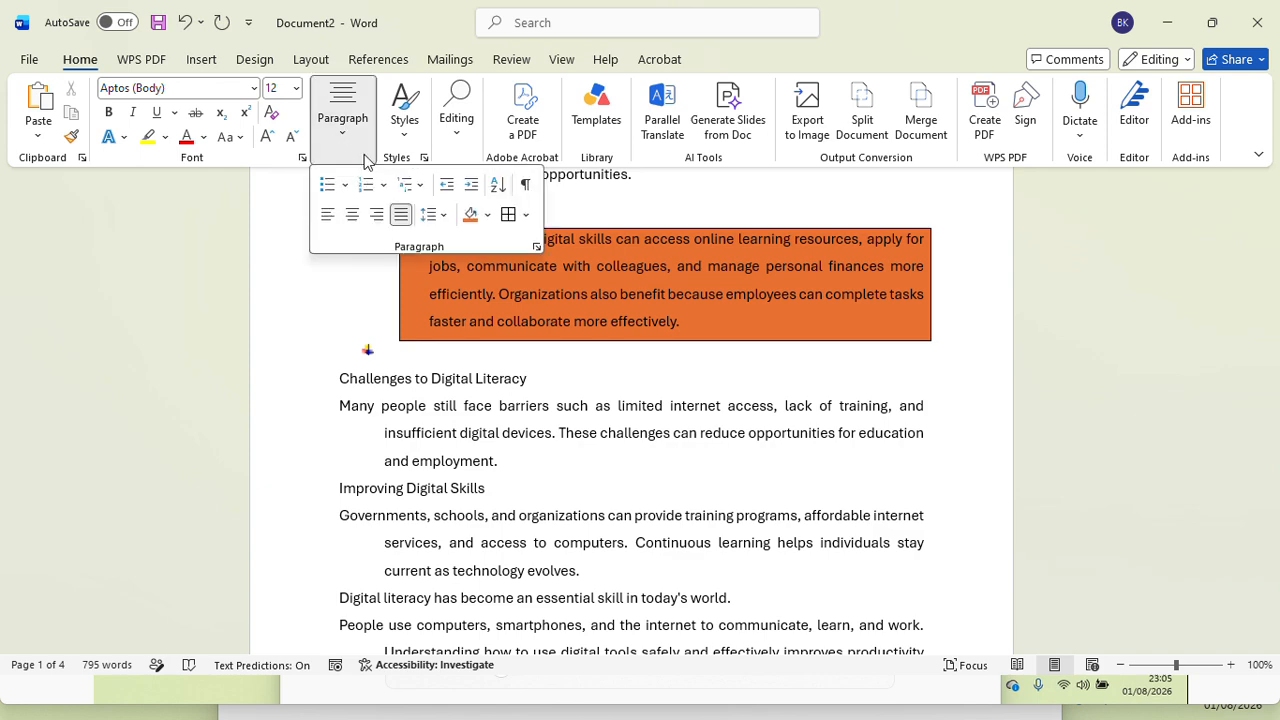
{"action": "left_click", "coordinate": [526, 215]}
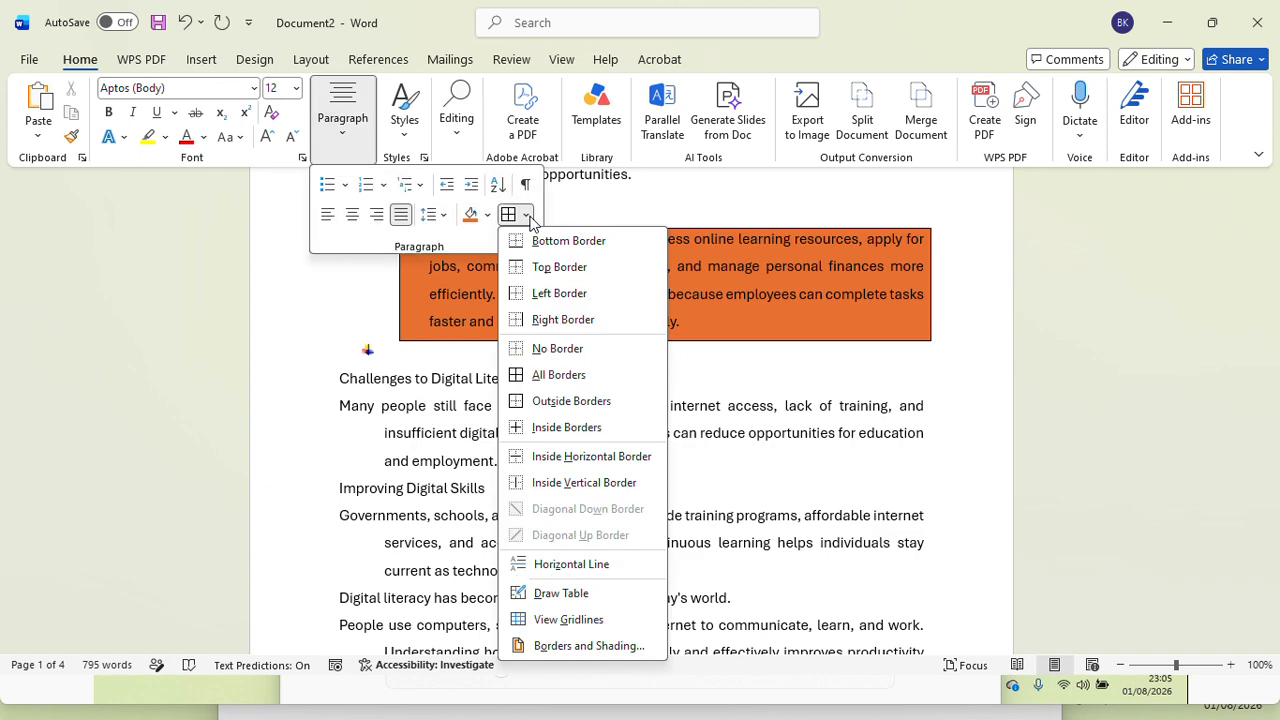
{"action": "left_click", "coordinate": [563, 647]}
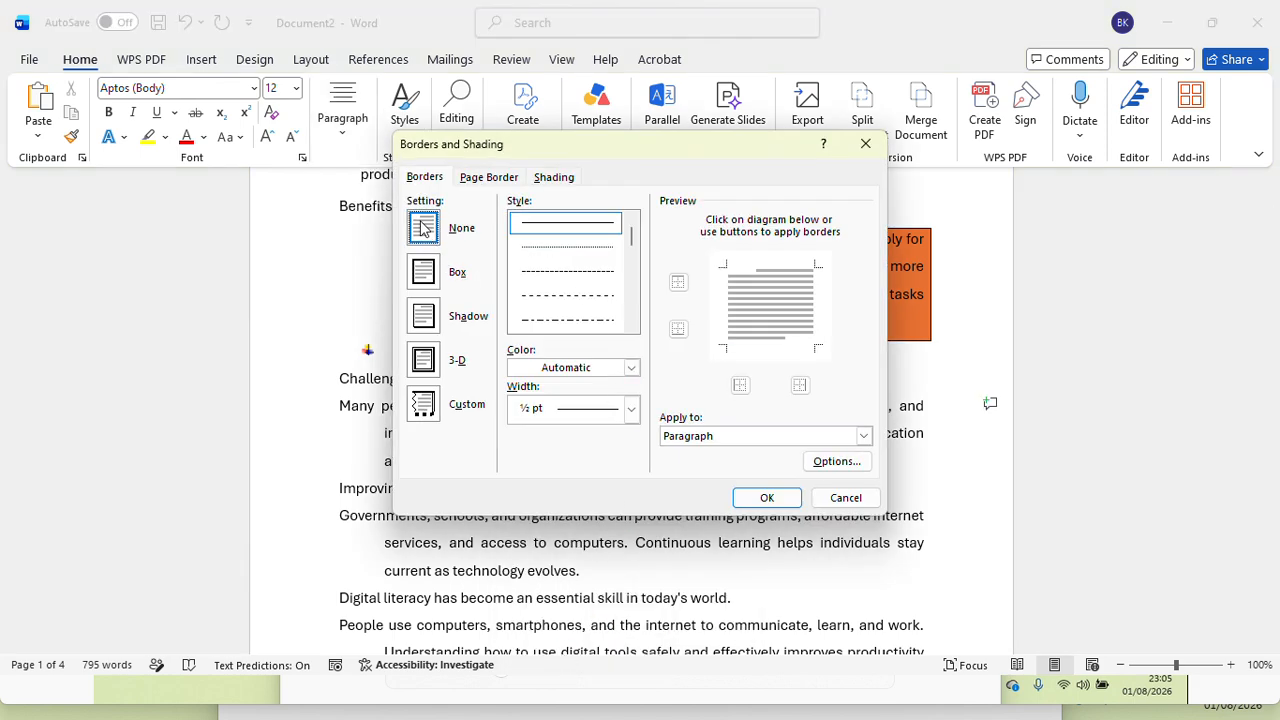
{"action": "left_click", "coordinate": [767, 498]}
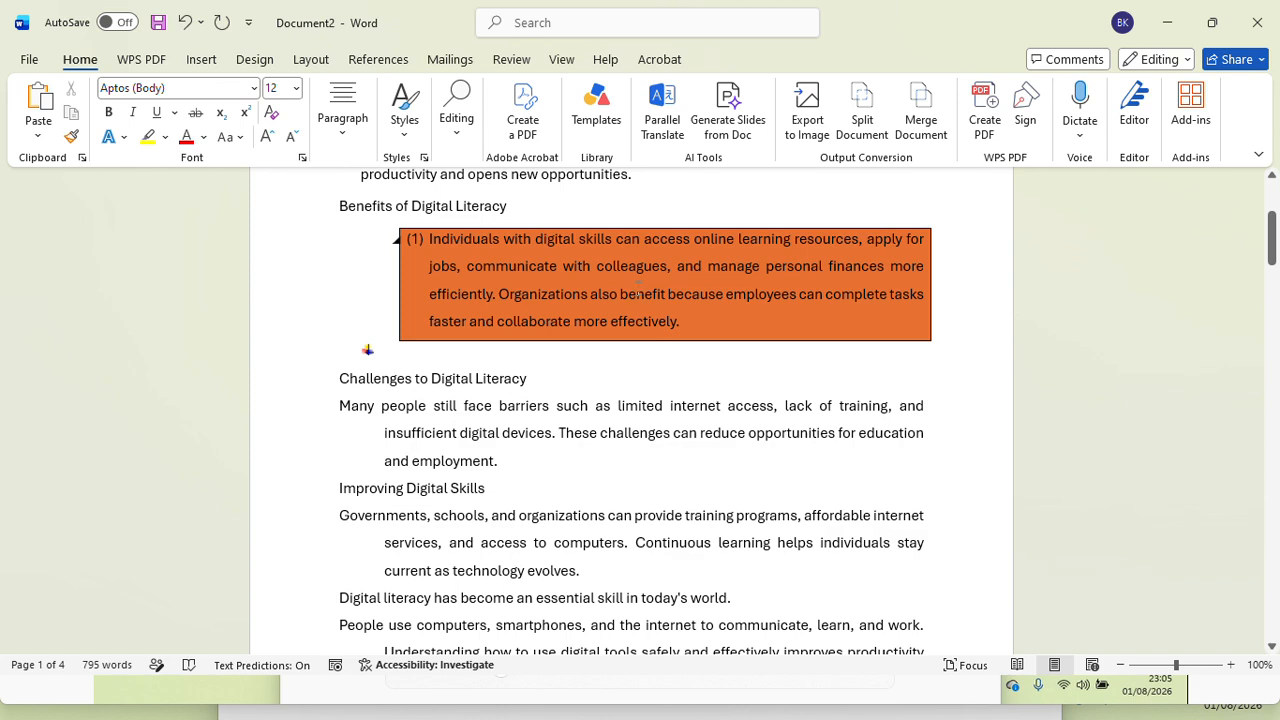
Step: Toggle View Gridlines and show the paragraph marks and other hidden formatting symbols in the document
{"action": "left_click", "coordinate": [355, 136]}
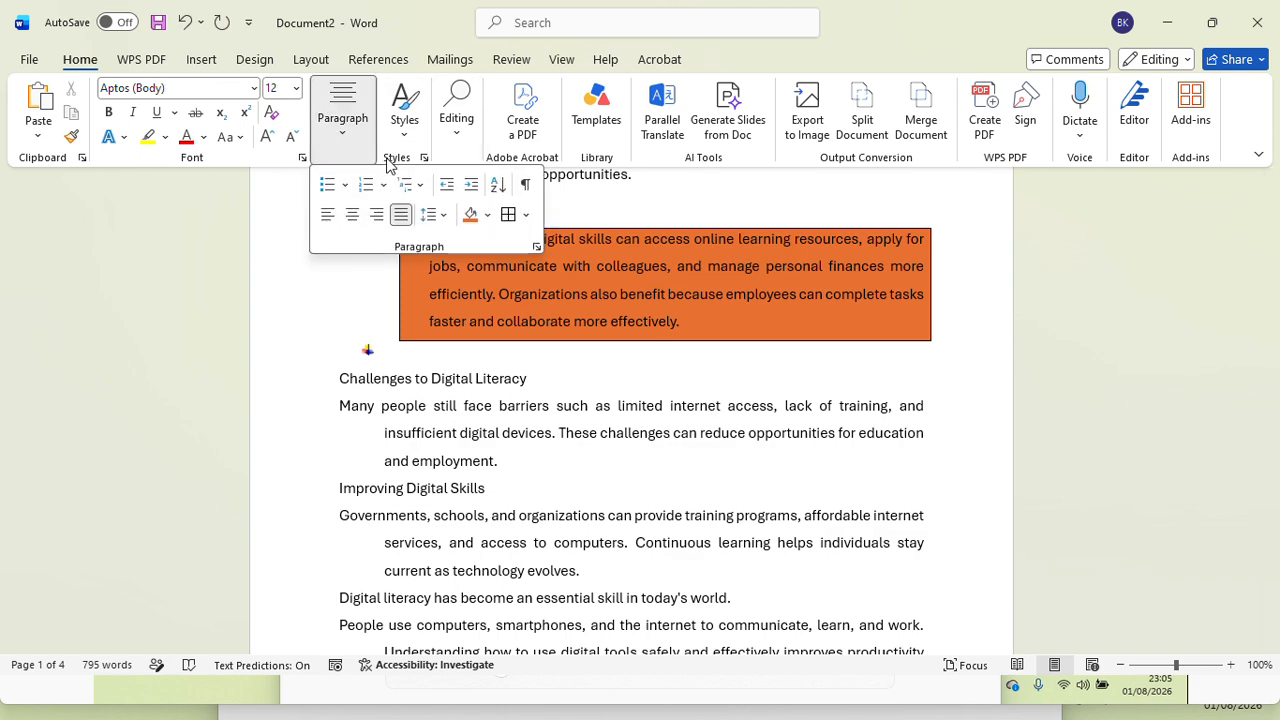
{"action": "left_click", "coordinate": [524, 216]}
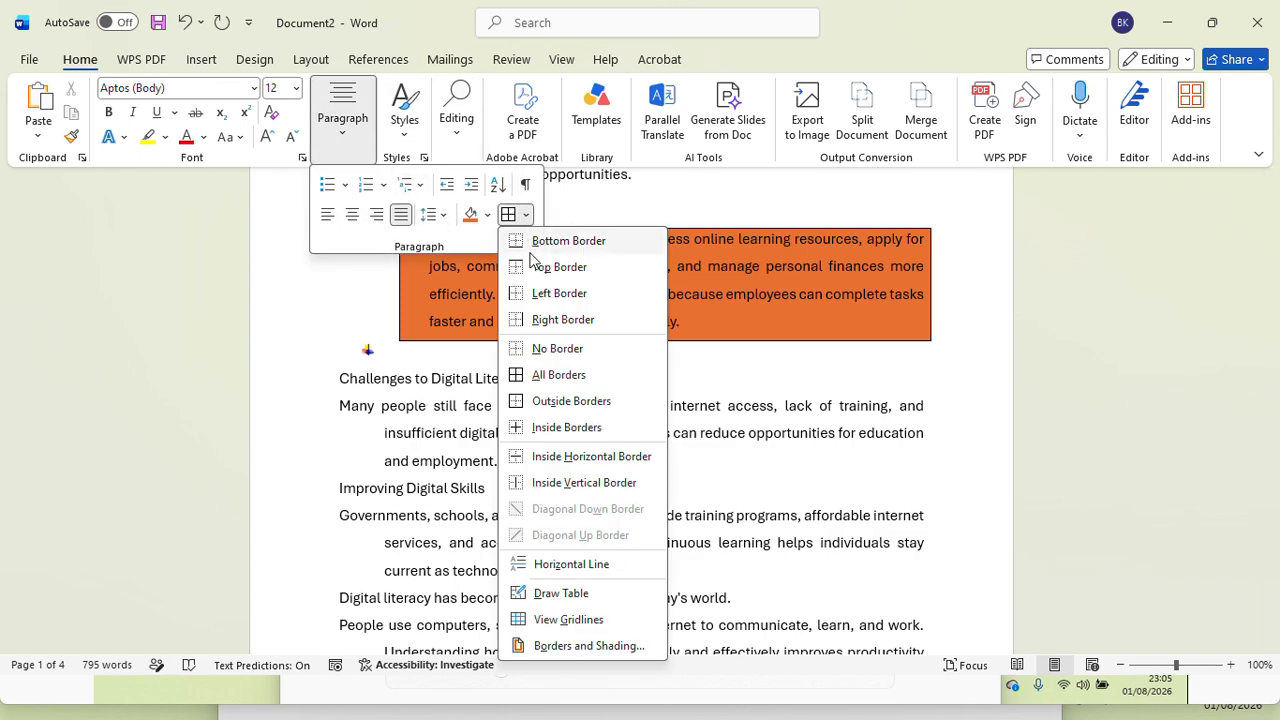
{"action": "left_click", "coordinate": [556, 620]}
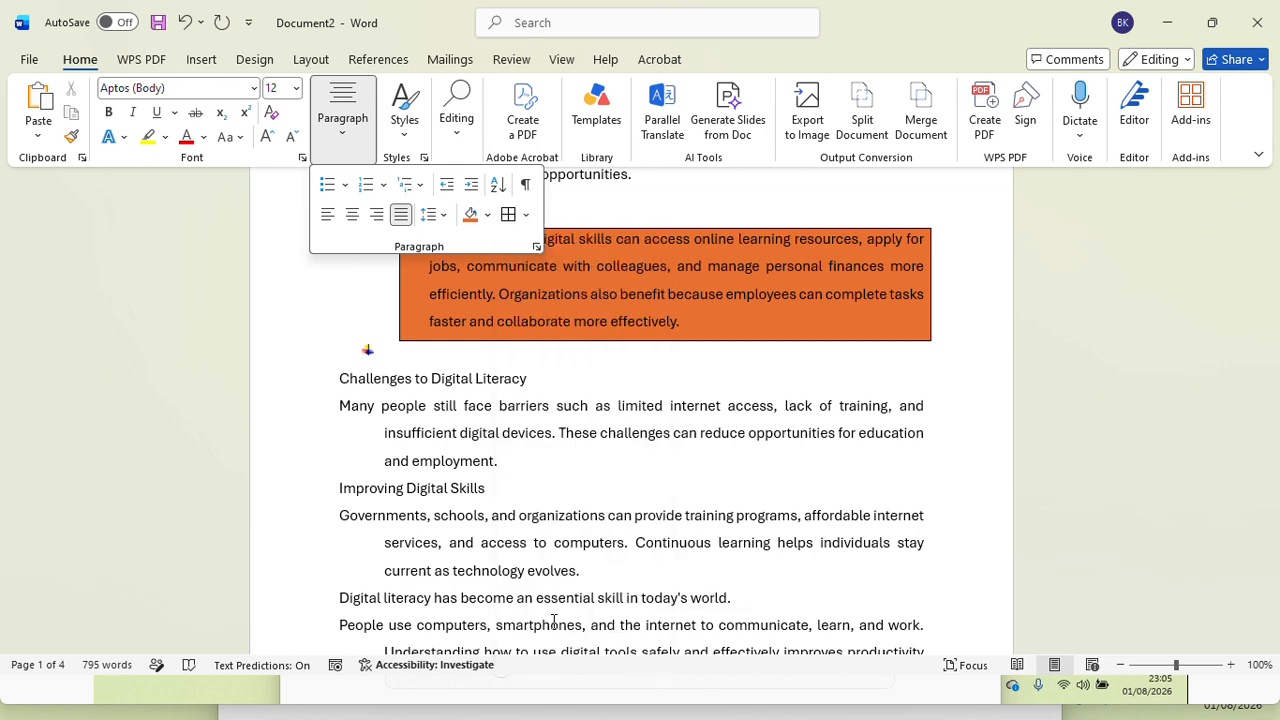
{"action": "left_click", "coordinate": [527, 187]}
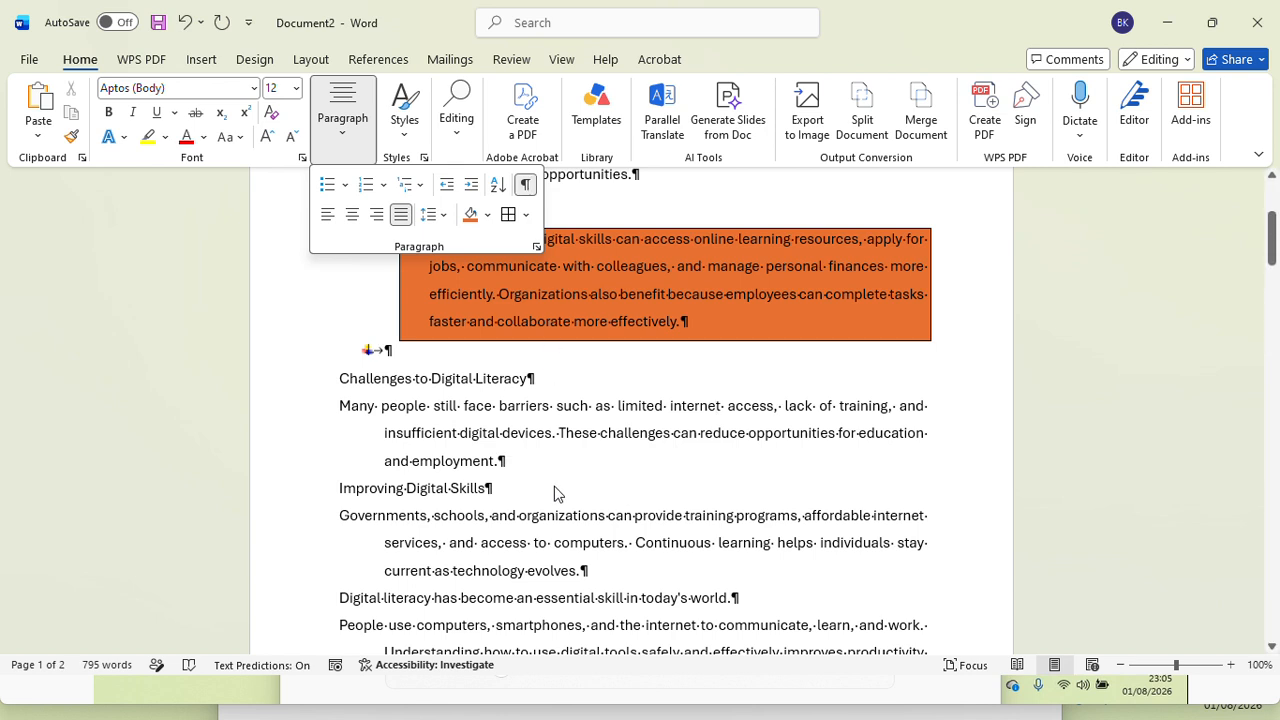